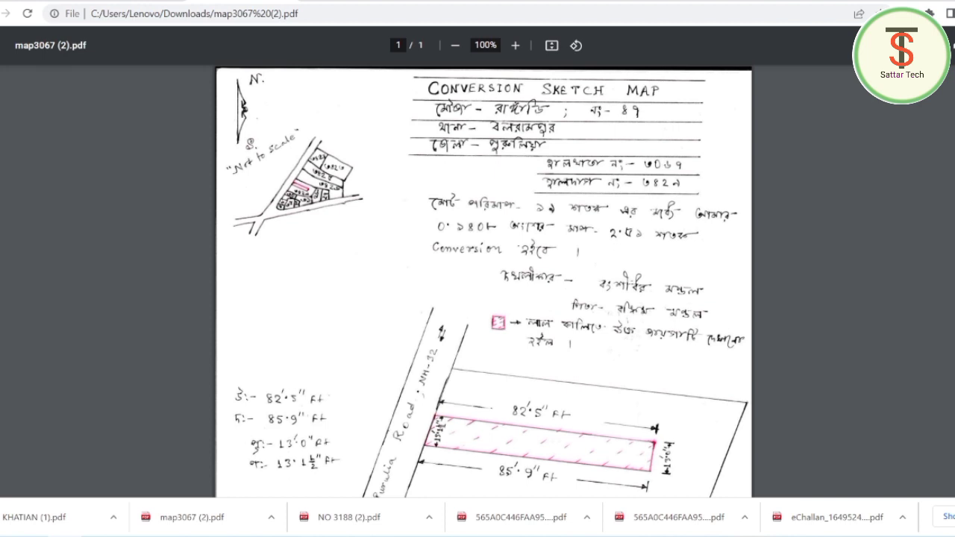
- Examine the holder details and plot list in the khatian PDF, and return to the conversion application
key(ctrl+Tab)
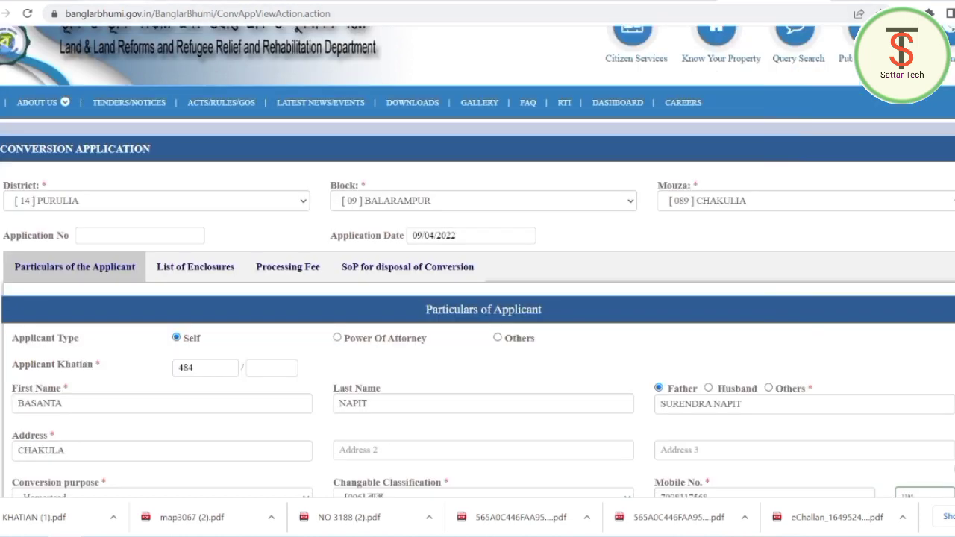
click(142, 4)
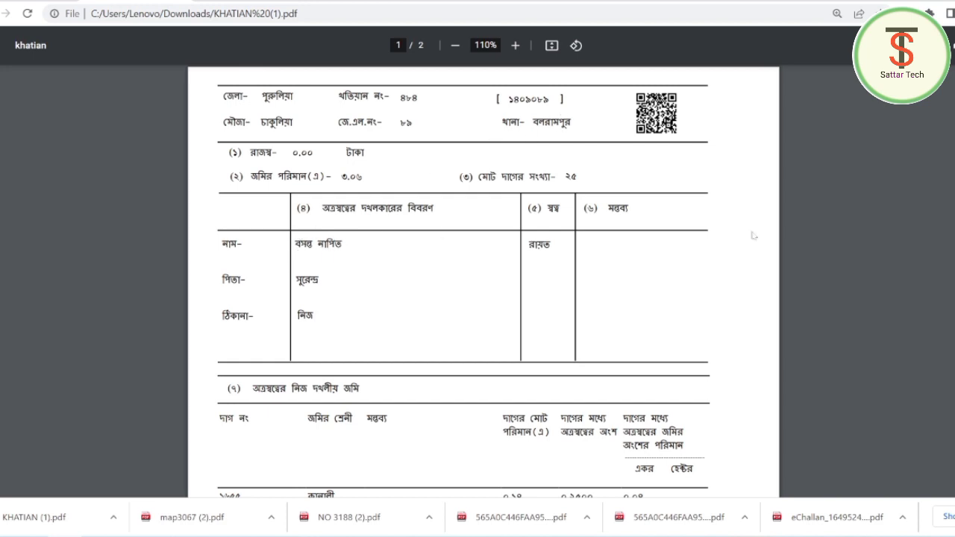
scroll(597, 278, down, 3)
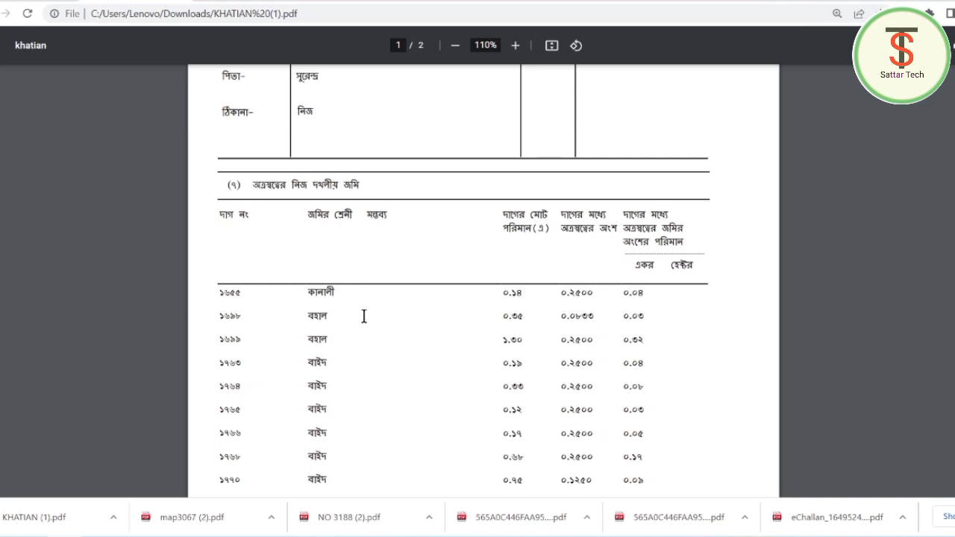
click(722, 2)
- Review the applicant's khatian number, name and address fields in the Particulars of Applicant section
scroll(478, 261, down, 2)
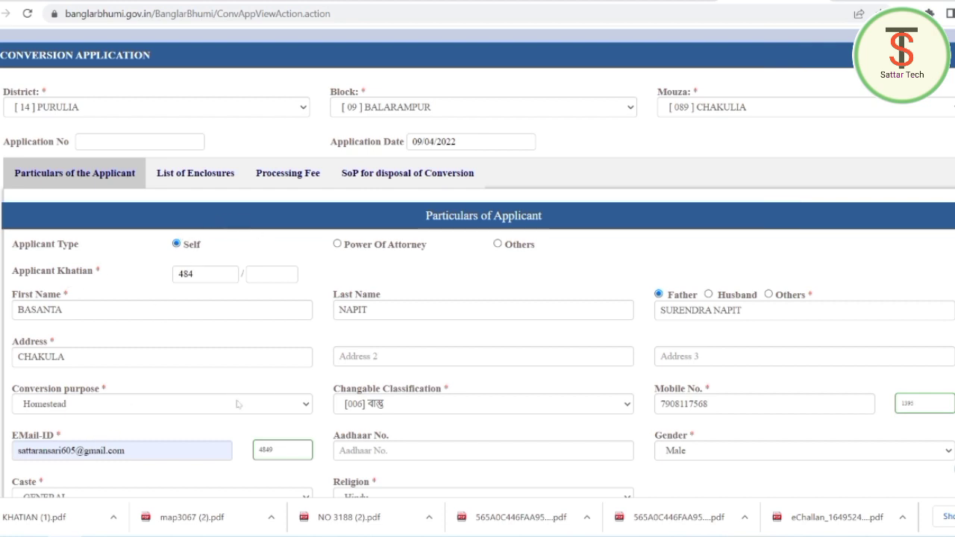
drag(175, 275, 196, 274)
click(202, 291)
click(273, 275)
drag(15, 310, 76, 312)
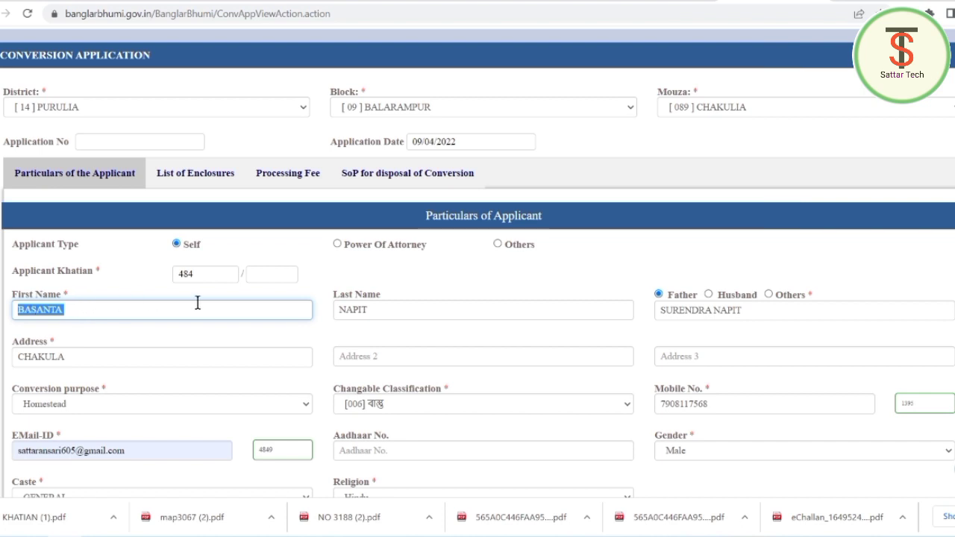
drag(338, 312, 383, 312)
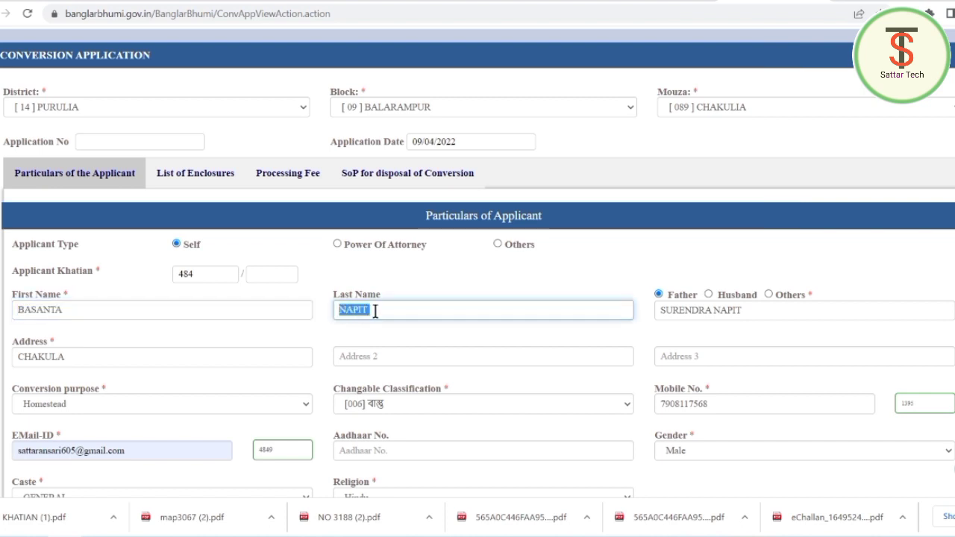
click(467, 309)
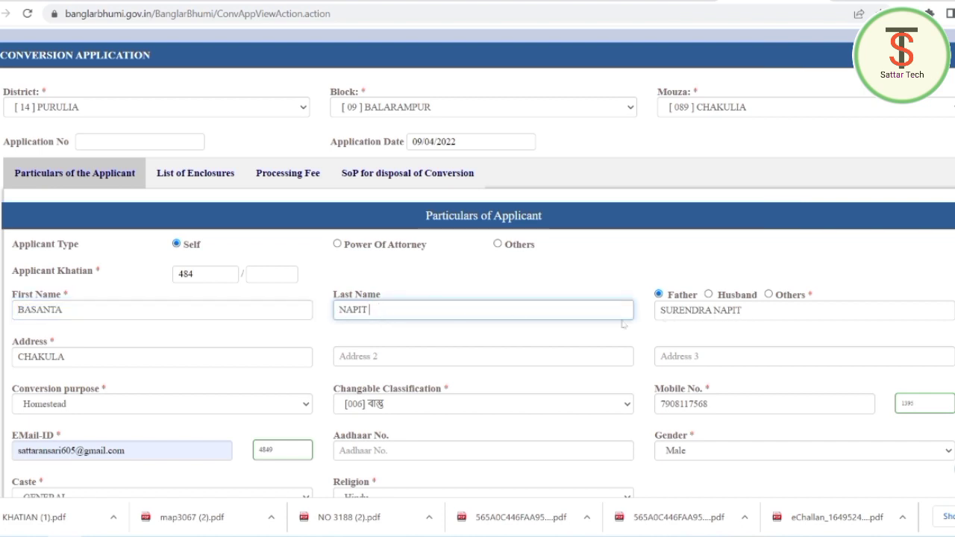
click(18, 356)
drag(18, 356, 70, 356)
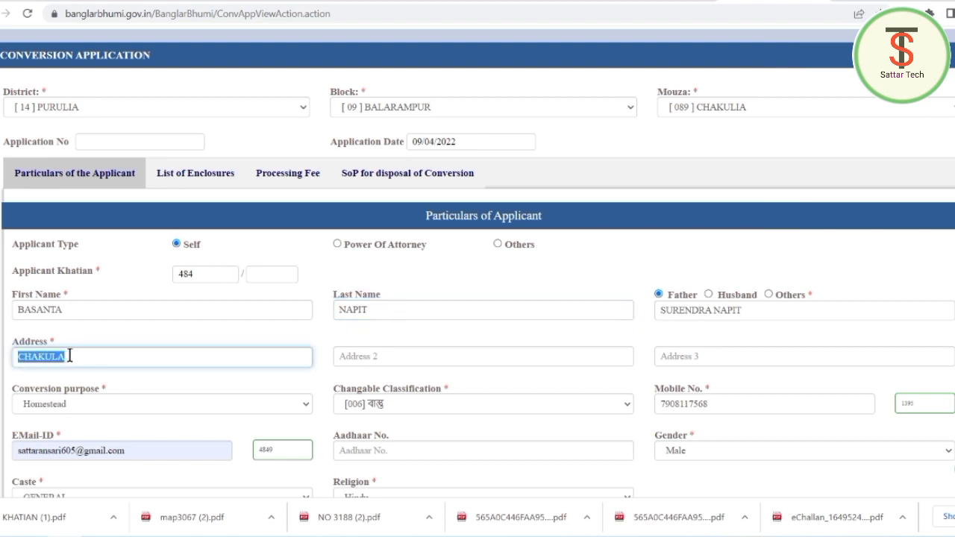
click(128, 356)
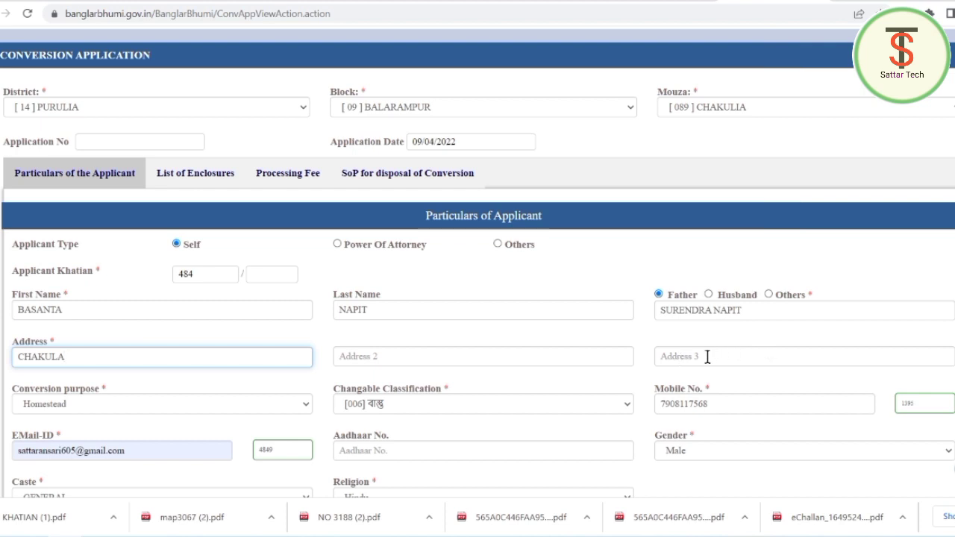
scroll(729, 335, down, 3)
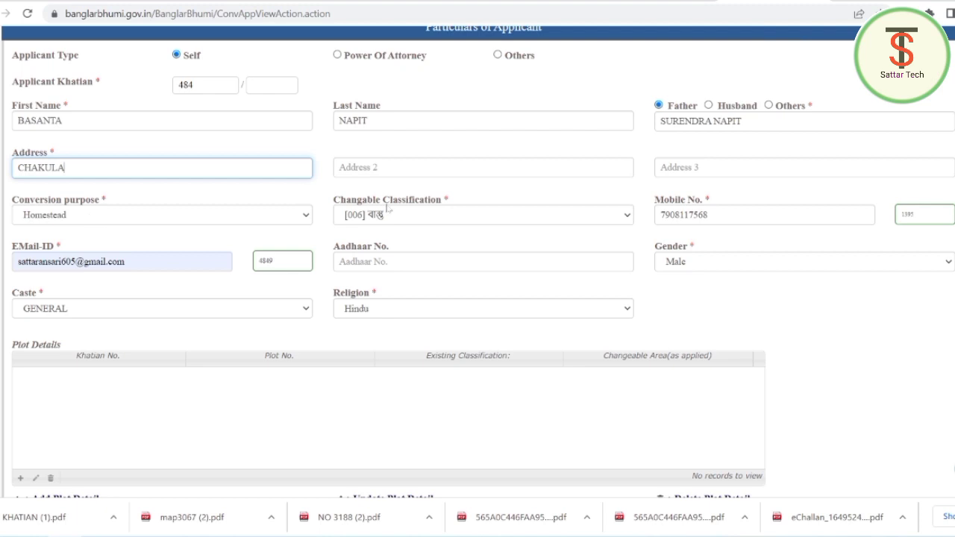
- Set the conversion purpose to Homestead and the changeable classification to [006] বাস্তু
click(79, 215)
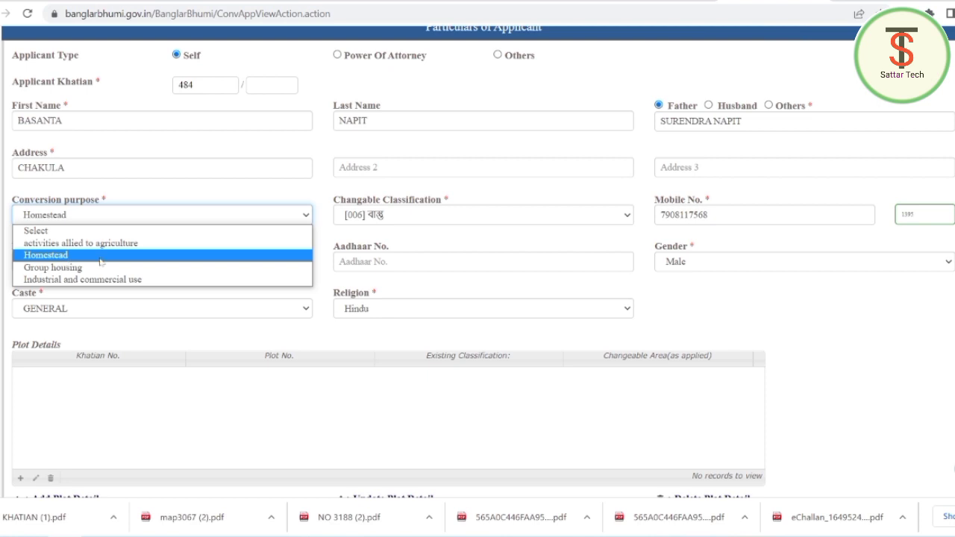
click(54, 257)
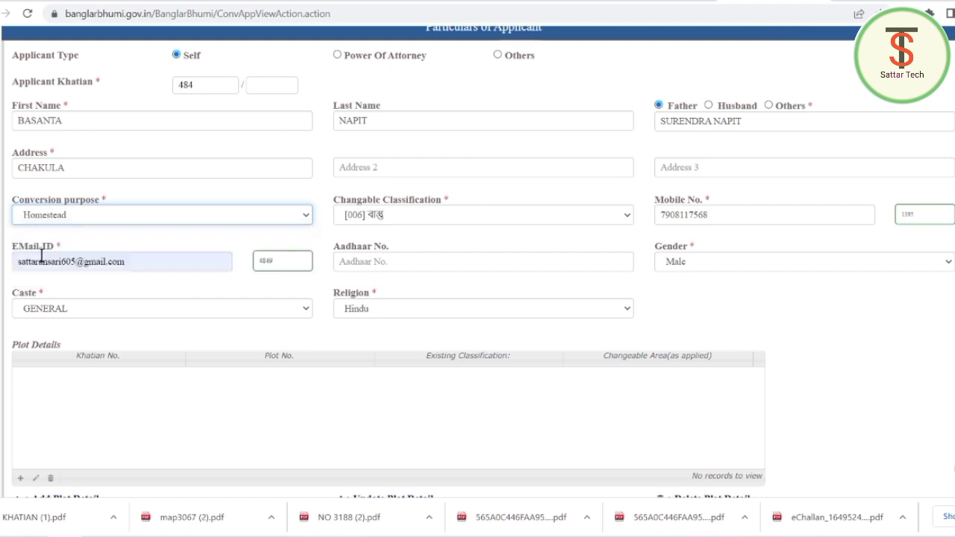
click(396, 224)
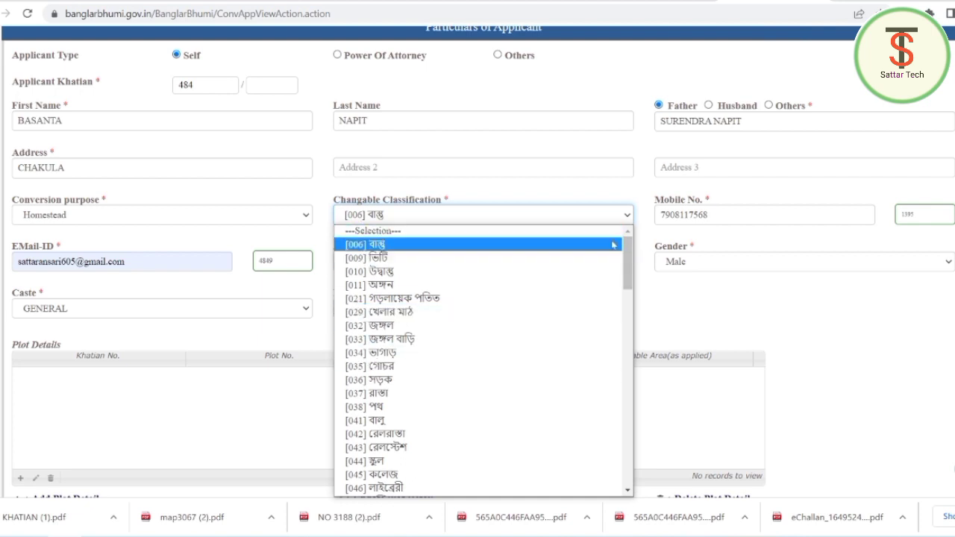
click(400, 245)
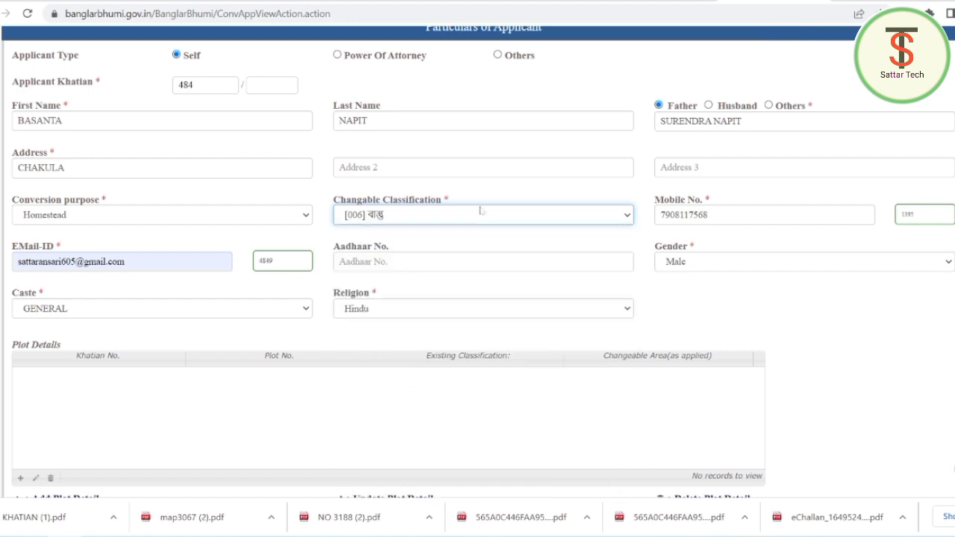
click(241, 217)
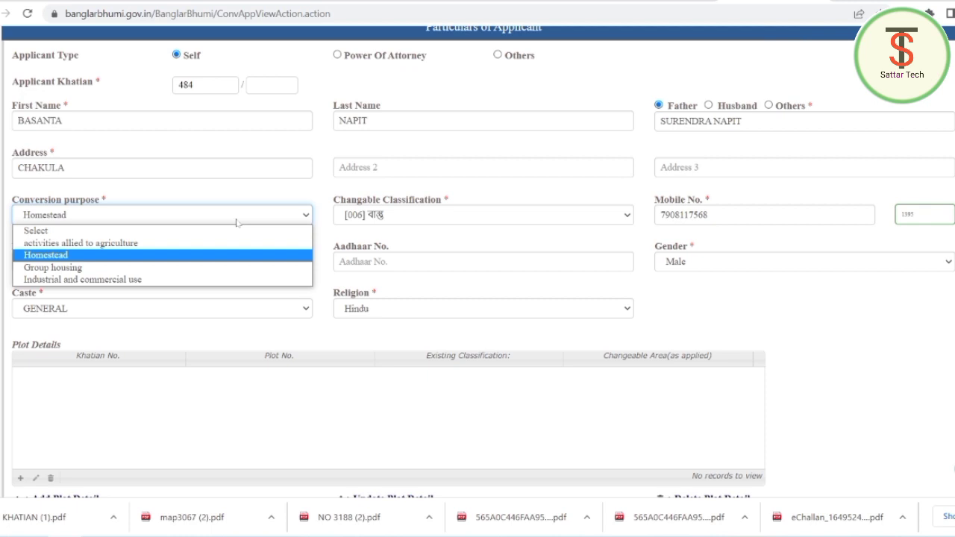
click(237, 222)
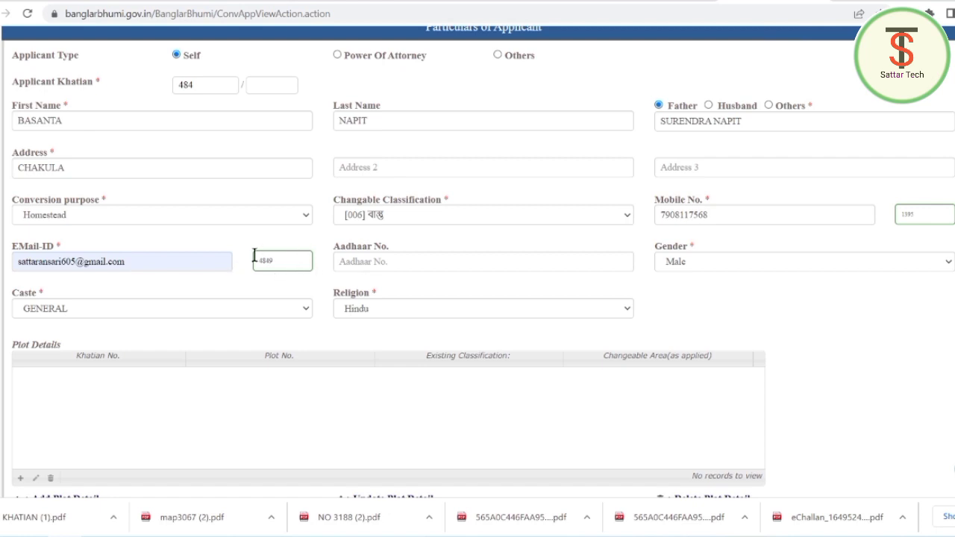
- Set the applicant's gender to Male, caste to GENERAL and religion to Hindu, leaving the Aadhaar number blank
drag(16, 120, 104, 145)
click(438, 261)
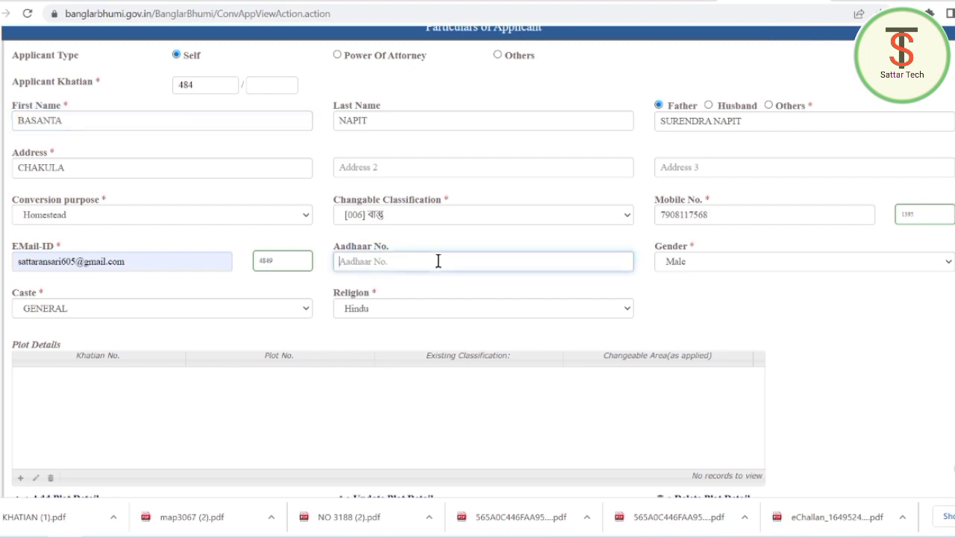
click(773, 289)
click(765, 265)
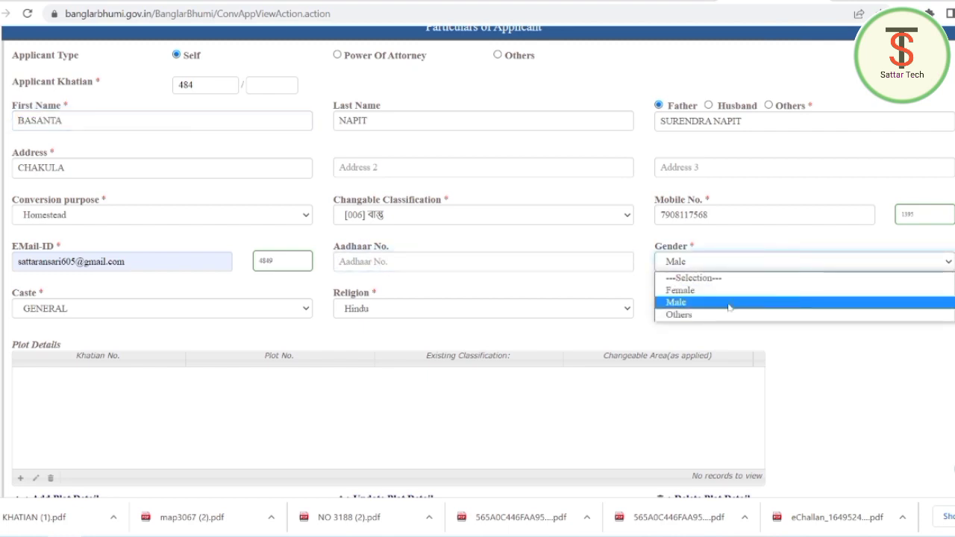
click(728, 305)
click(149, 314)
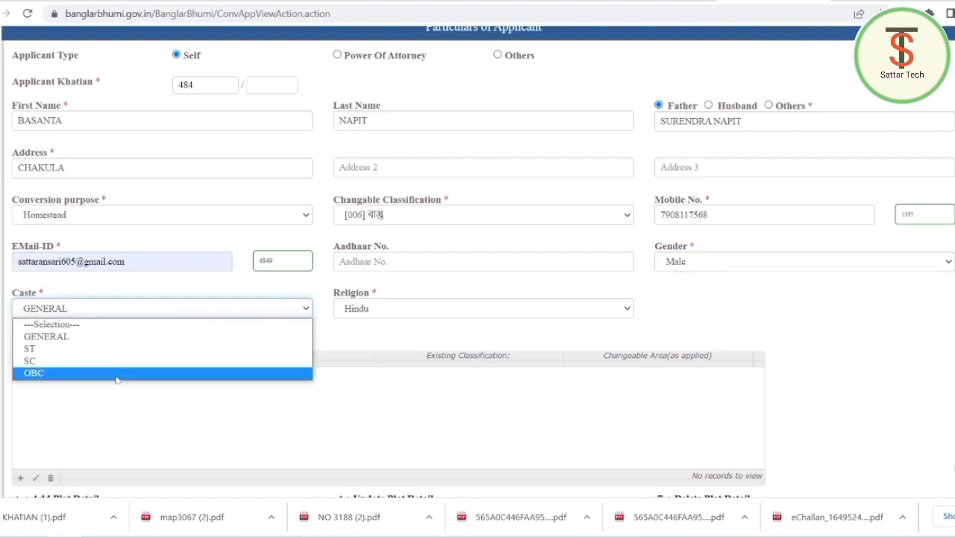
click(122, 337)
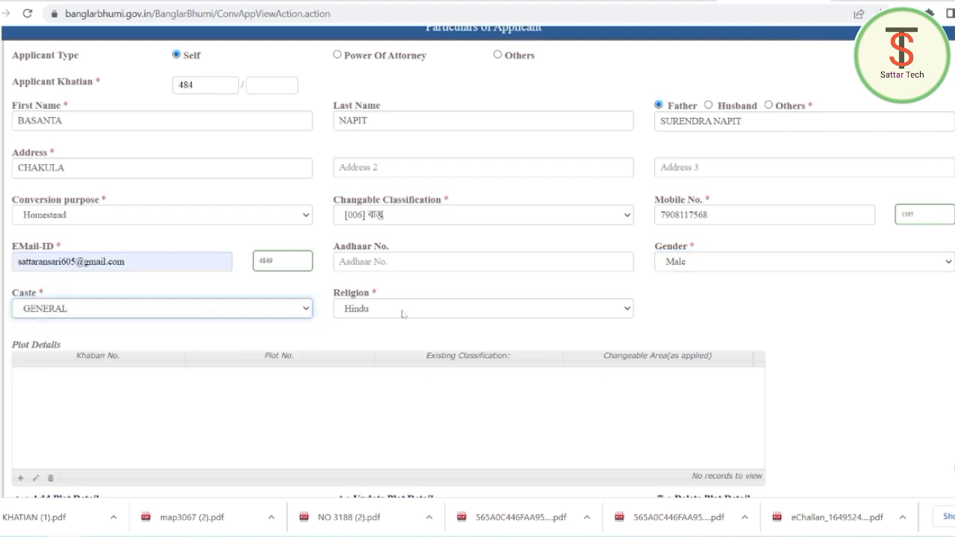
click(443, 310)
click(389, 335)
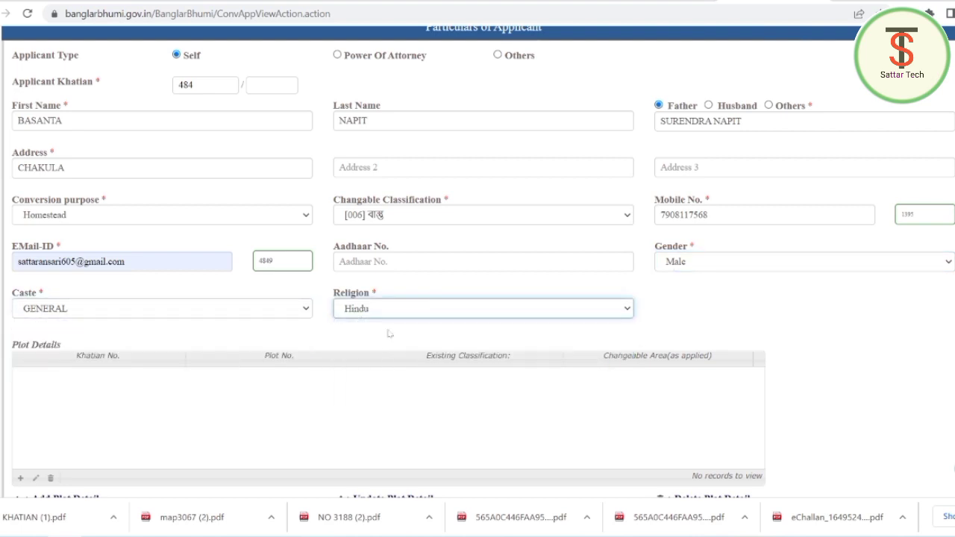
- Start a new plot record in Plot Details and enter plot number 1655 from the khatian PDF
scroll(533, 297, down, 2)
scroll(533, 297, down, 1)
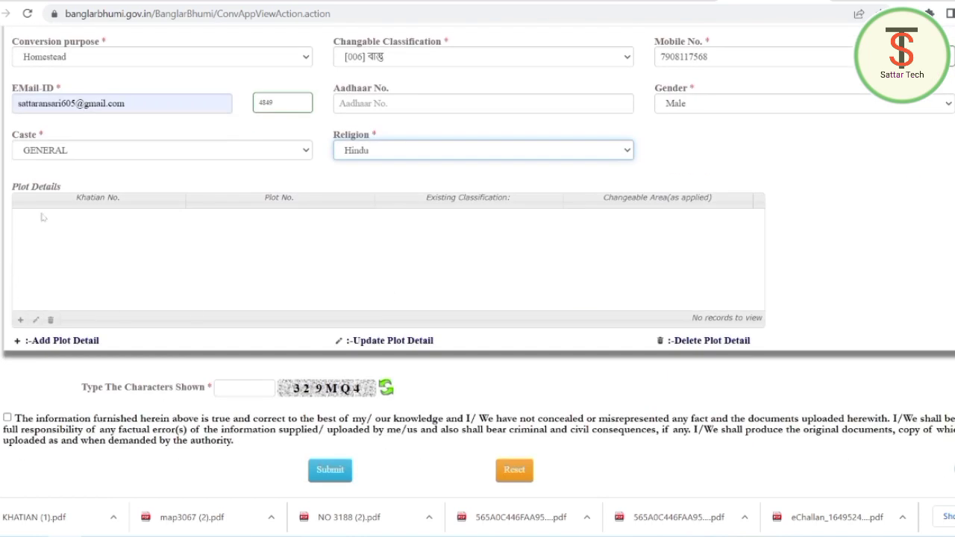
click(16, 323)
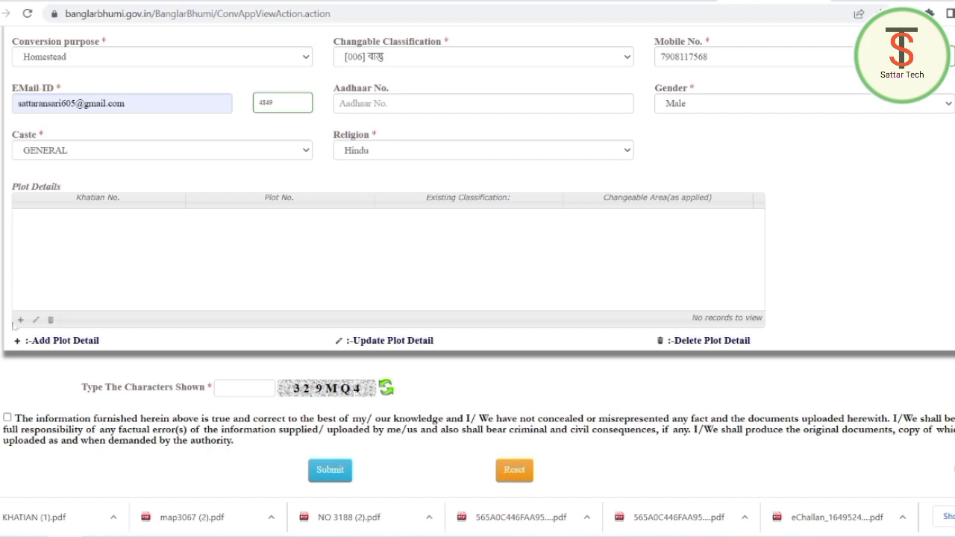
click(20, 320)
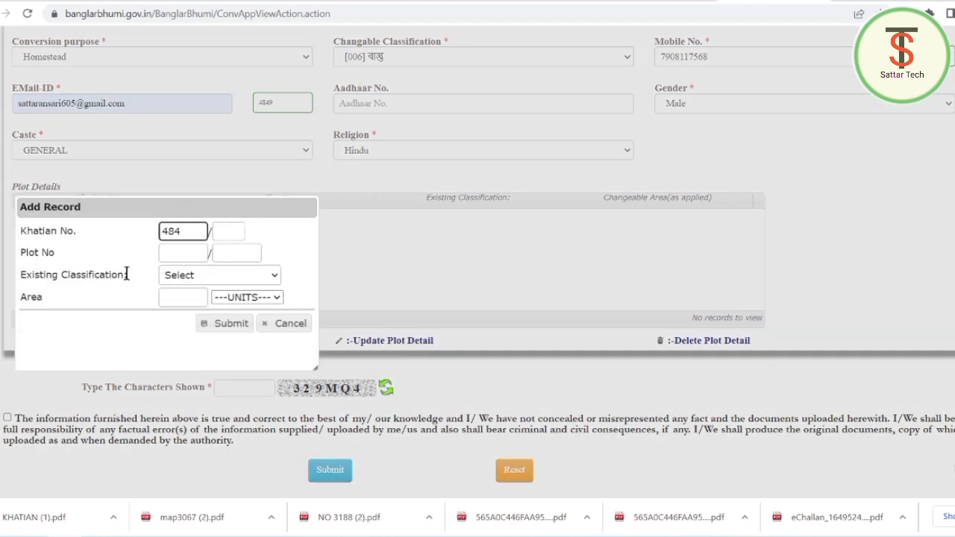
drag(167, 231, 191, 232)
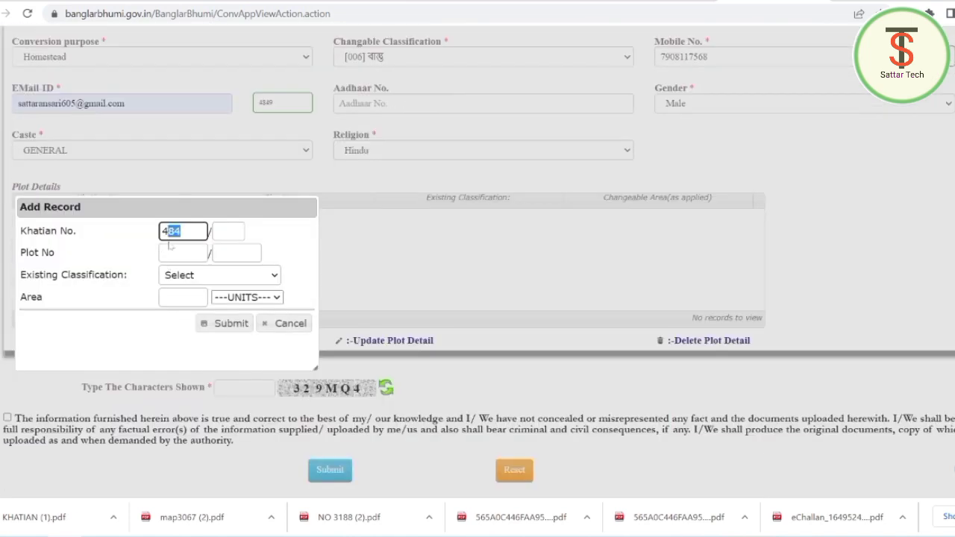
click(194, 231)
key(ctrl+Tab)
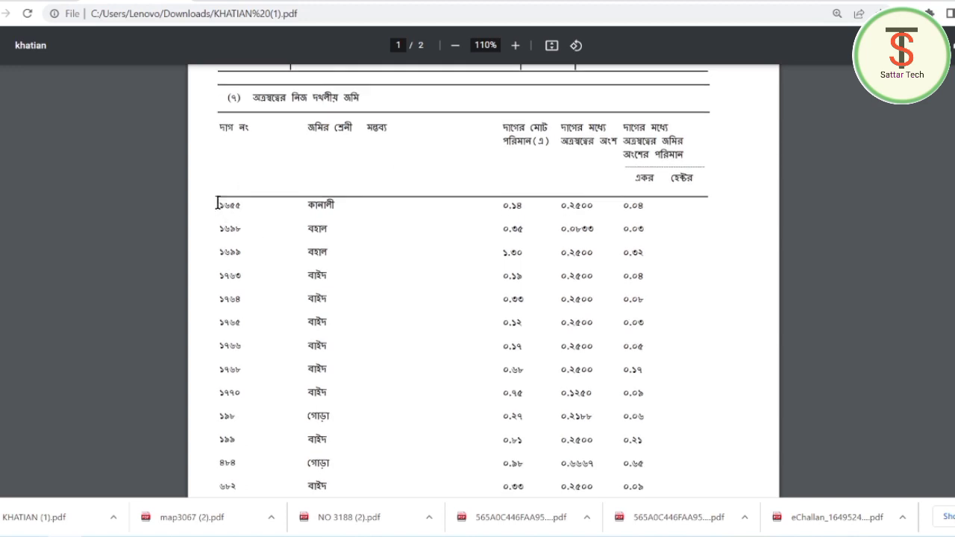
drag(220, 211, 260, 205)
key(ctrl+Tab)
click(173, 254)
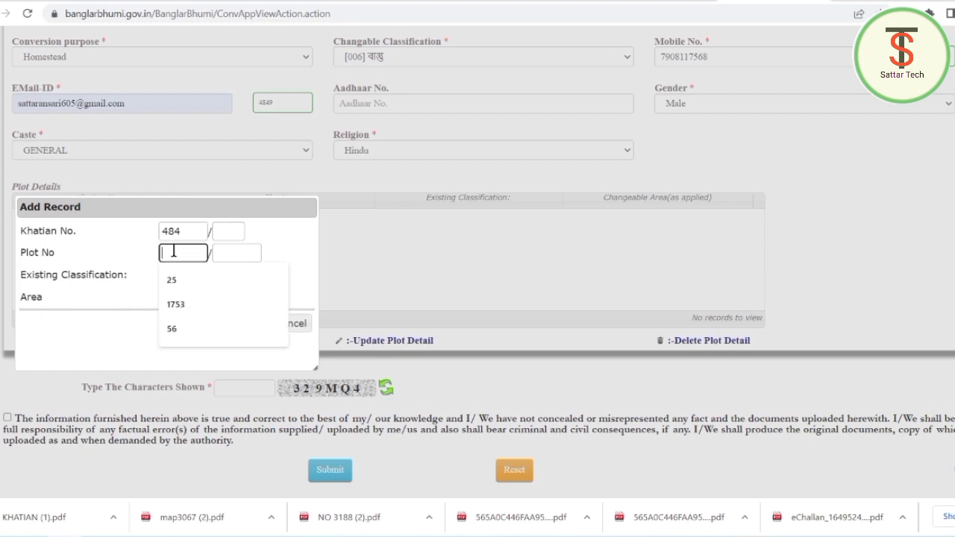
text(1655)
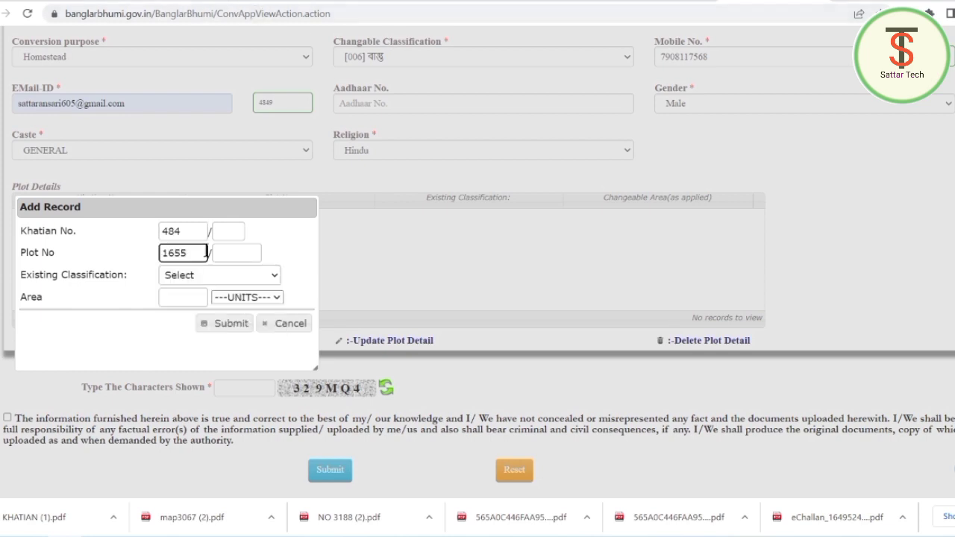
- Set the plot record's existing classification to [002] কানালী, matching the land class in the khatian PDF
click(193, 275)
scroll(206, 235, down, 1)
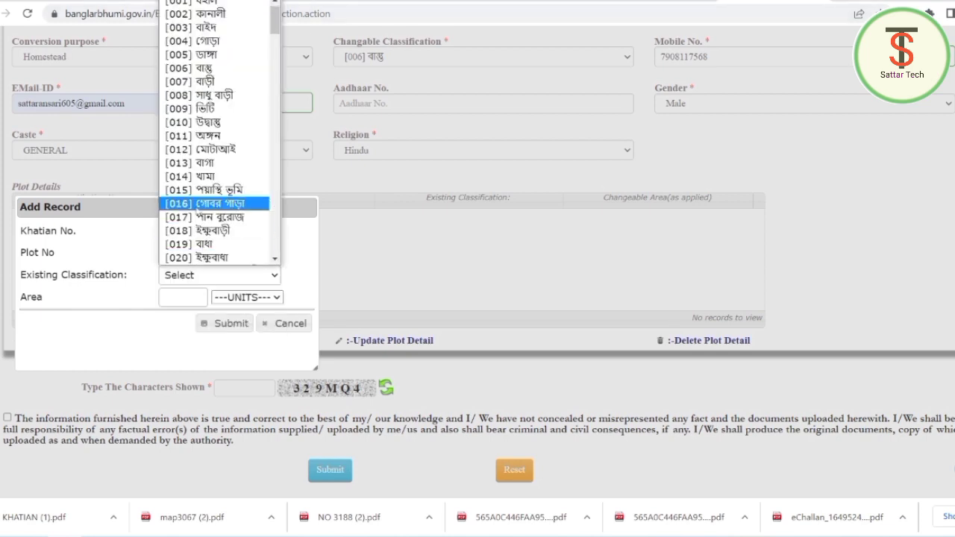
key(Escape)
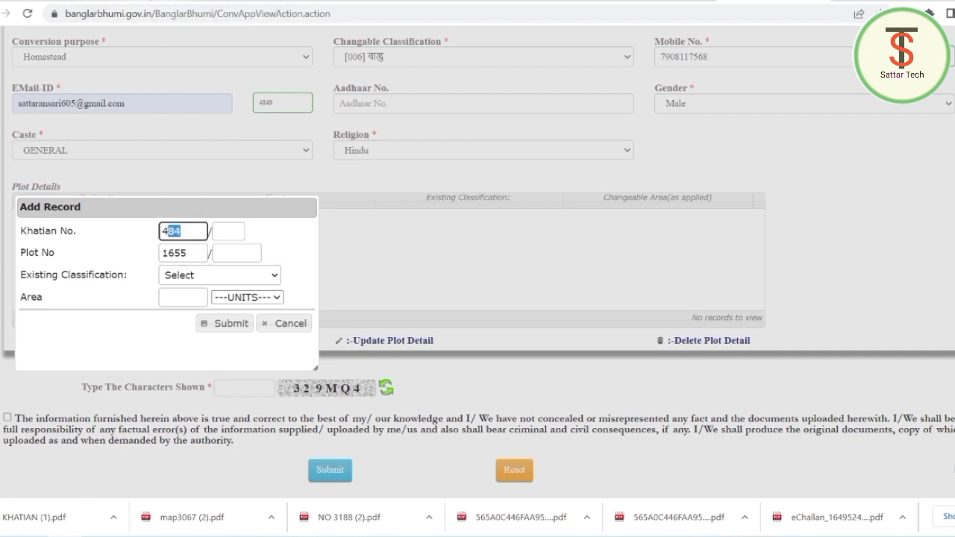
click(200, 4)
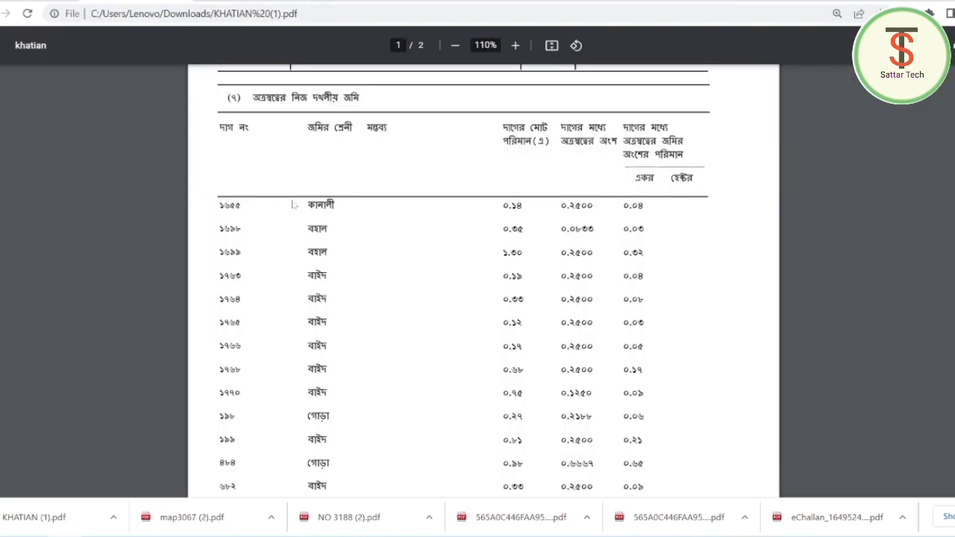
key(ctrl+Tab)
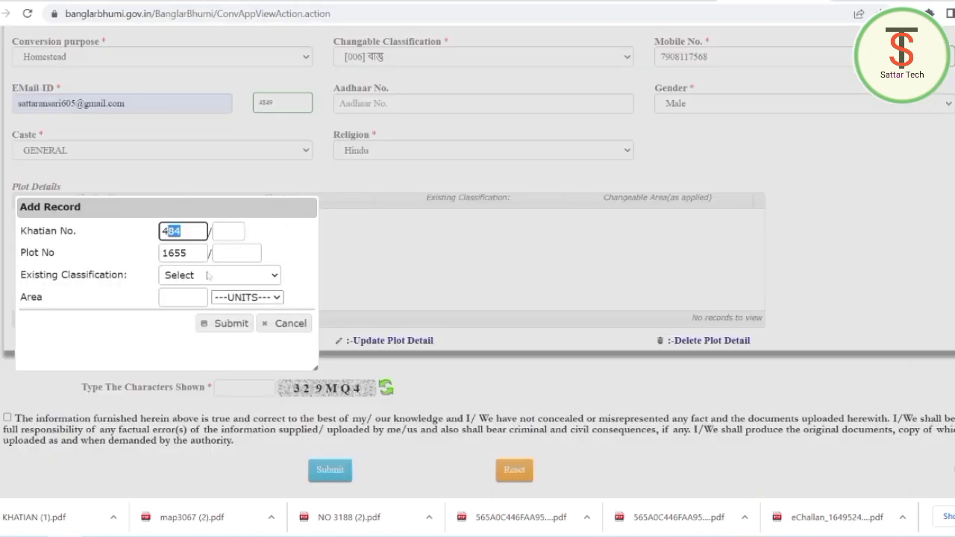
click(208, 274)
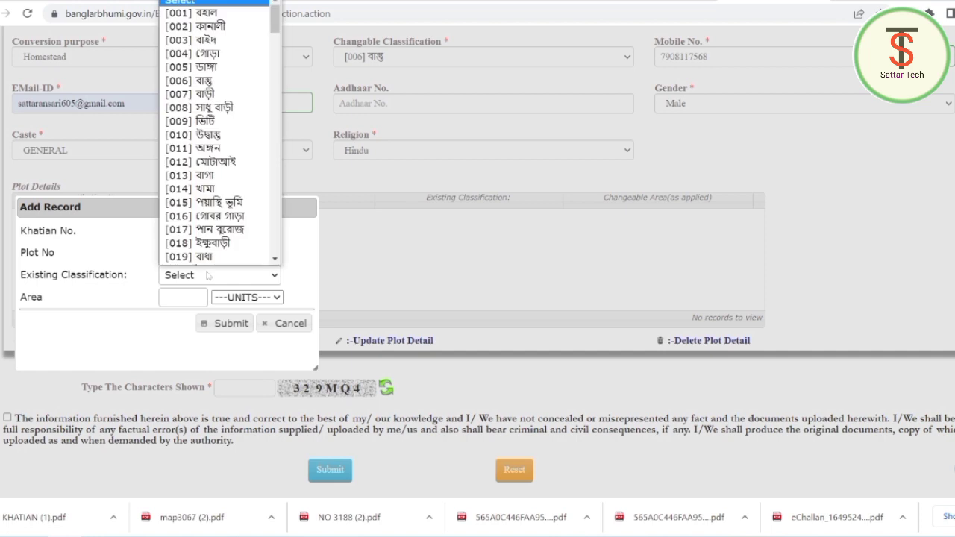
click(211, 26)
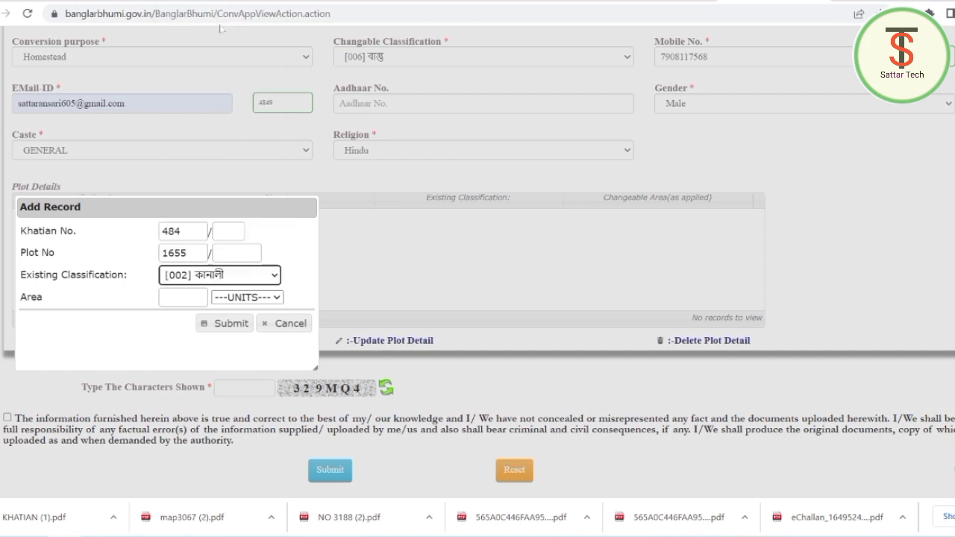
- Check the plot's share in the khatian PDF, set the record's area to 0.03 acre and submit the plot record
click(181, 298)
click(164, 2)
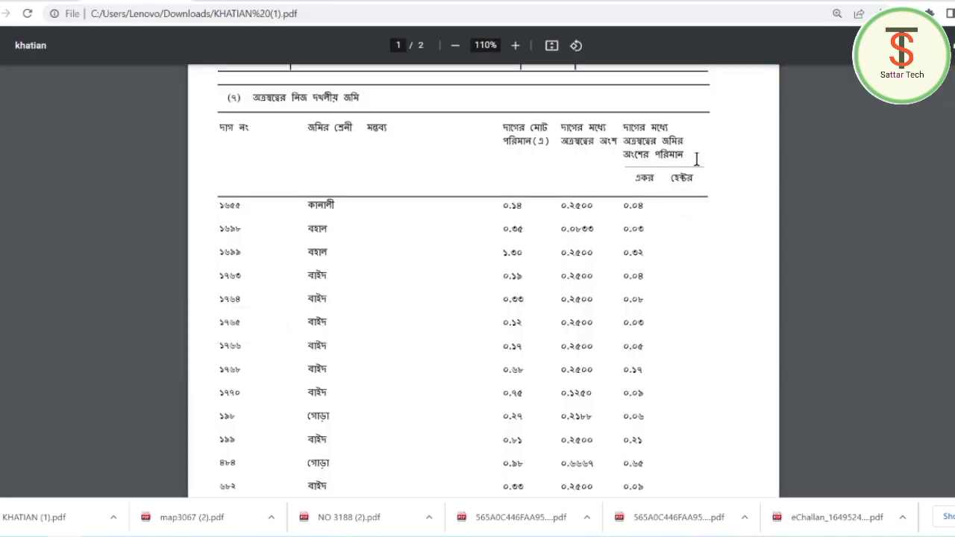
click(761, 4)
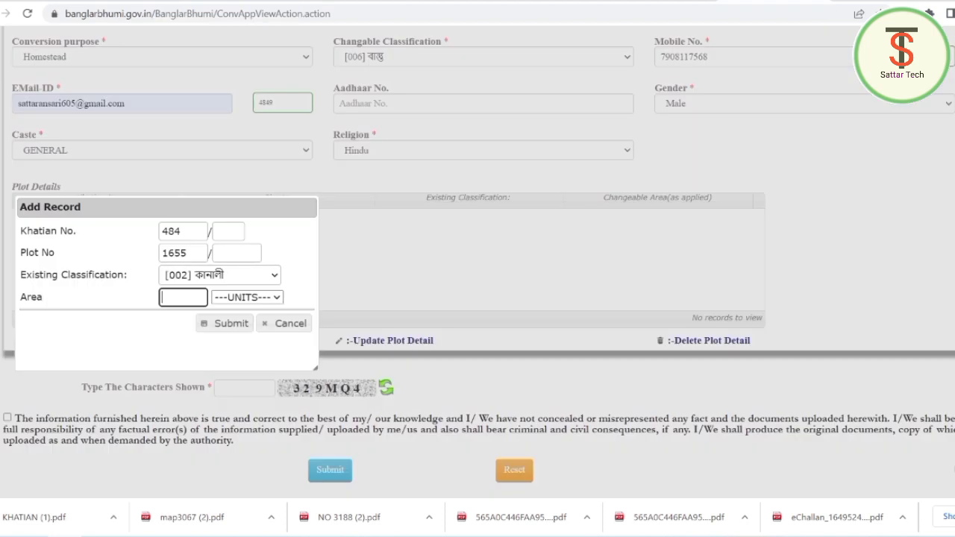
click(173, 299)
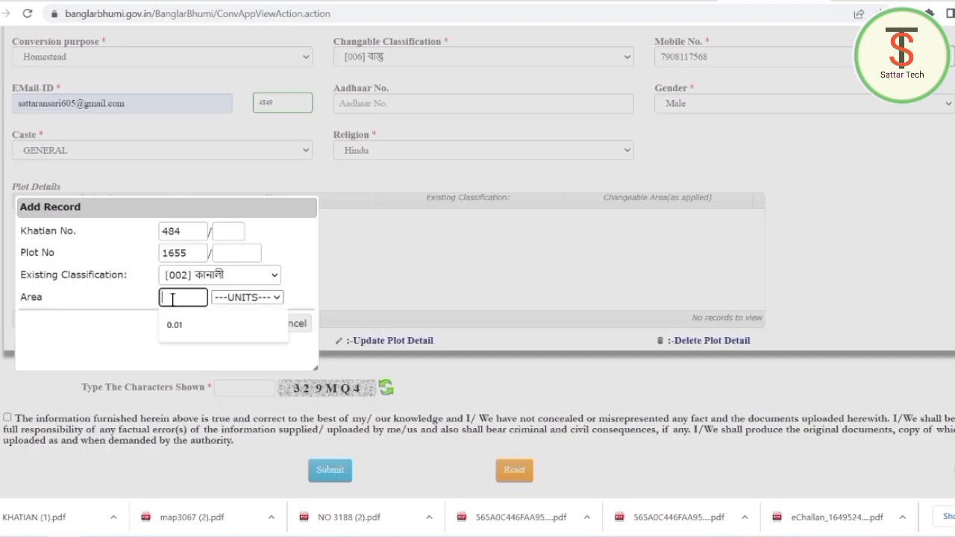
text(0.03)
click(258, 297)
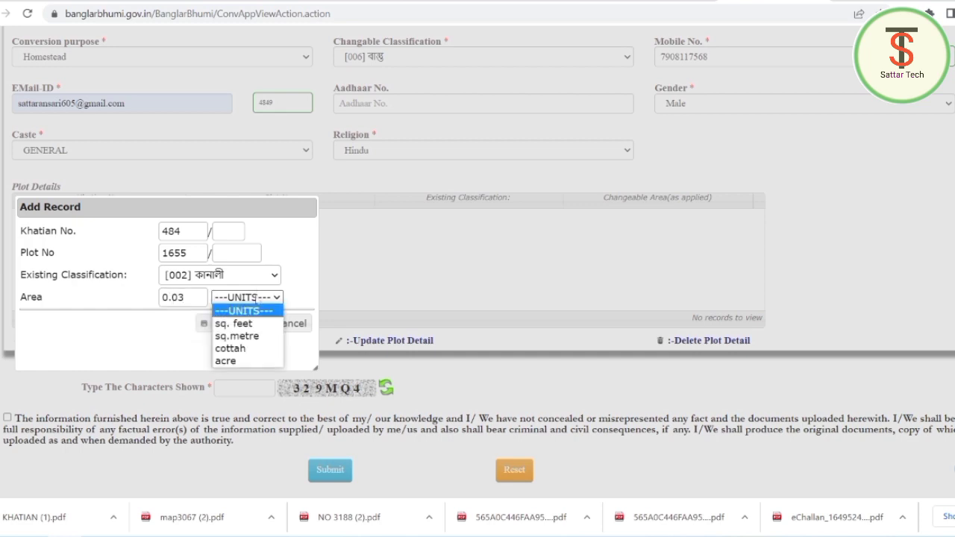
click(226, 362)
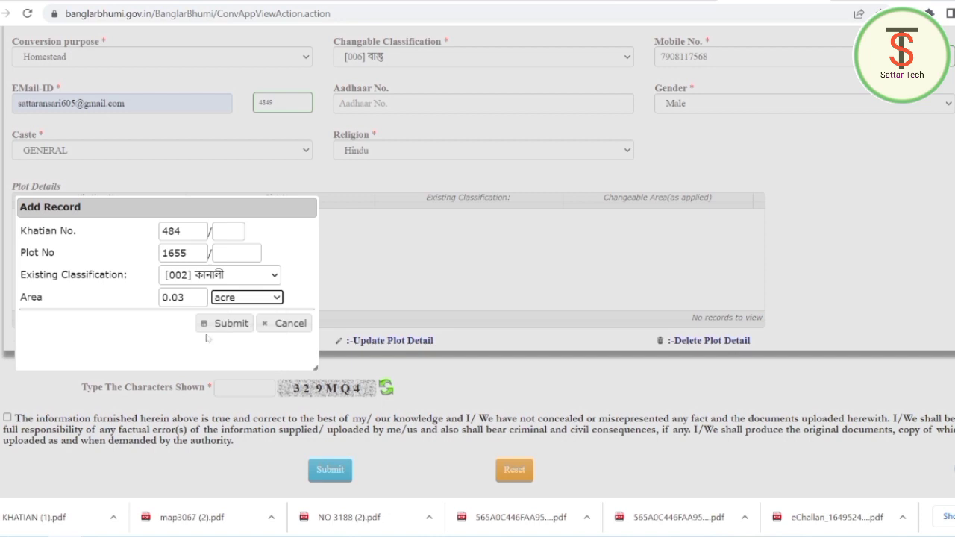
click(196, 294)
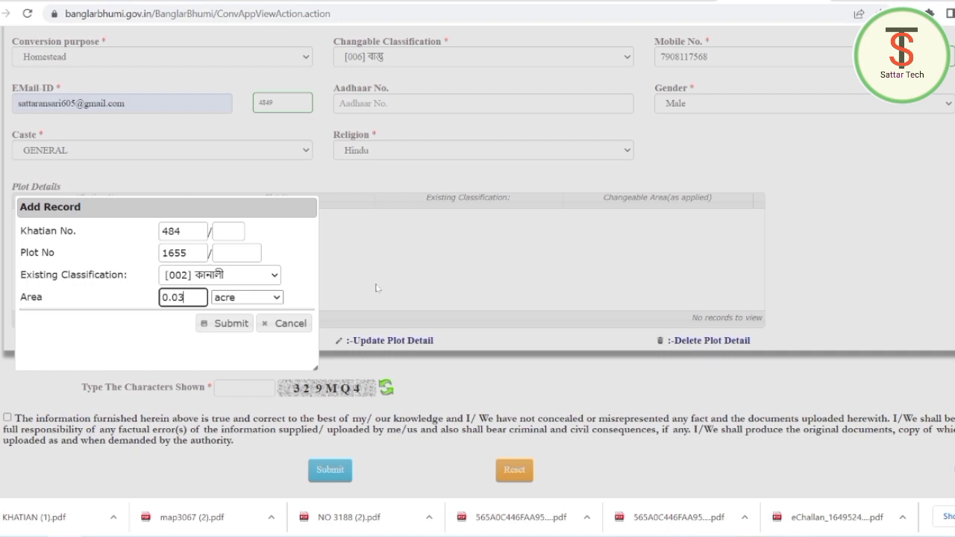
click(226, 323)
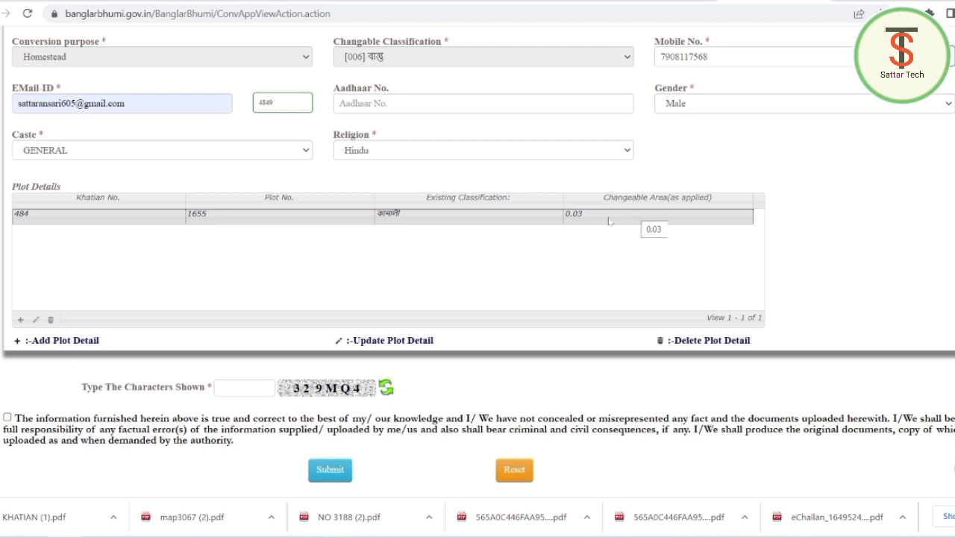
click(566, 215)
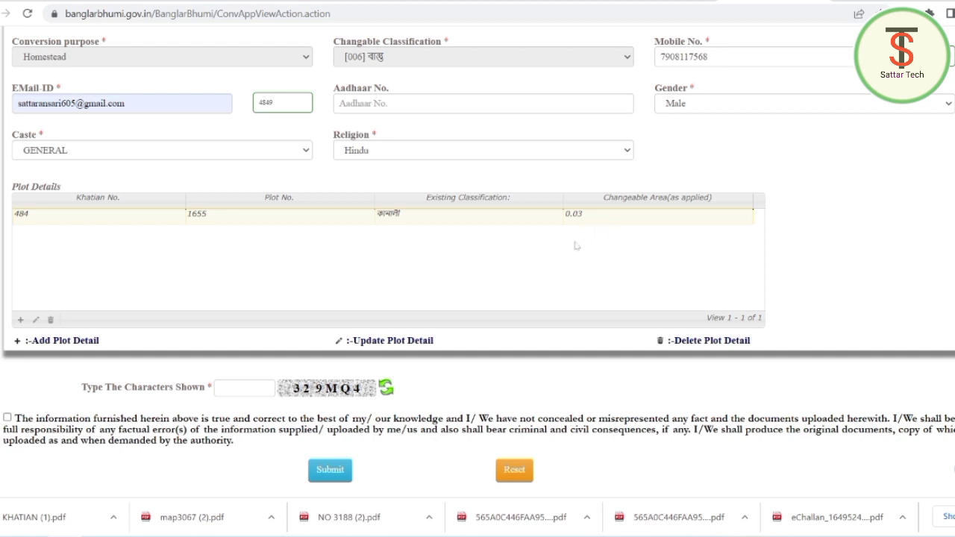
- In the list of enclosures, mark the copy of mutation certificate / current record-of-rights, leaving the current rent receipt unmarked
scroll(146, 151, up, 5)
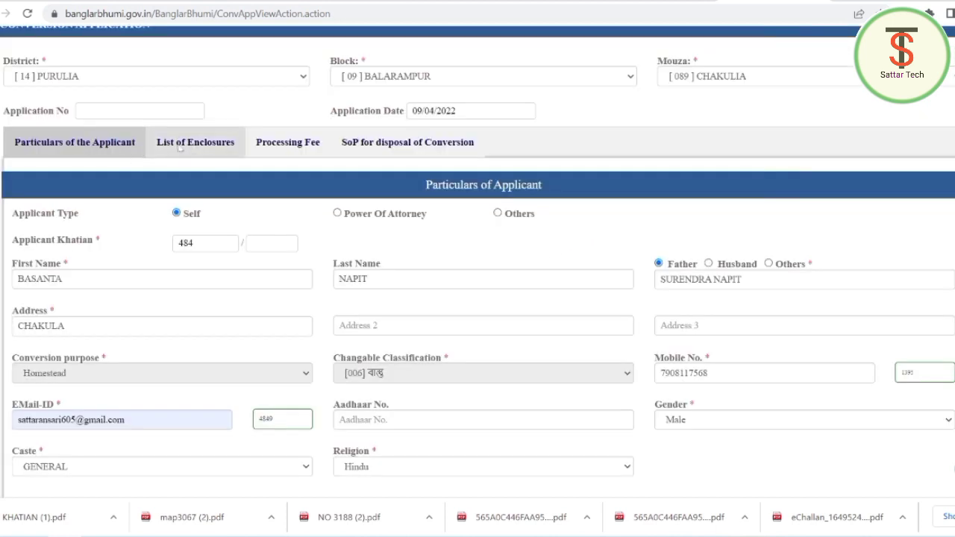
click(232, 147)
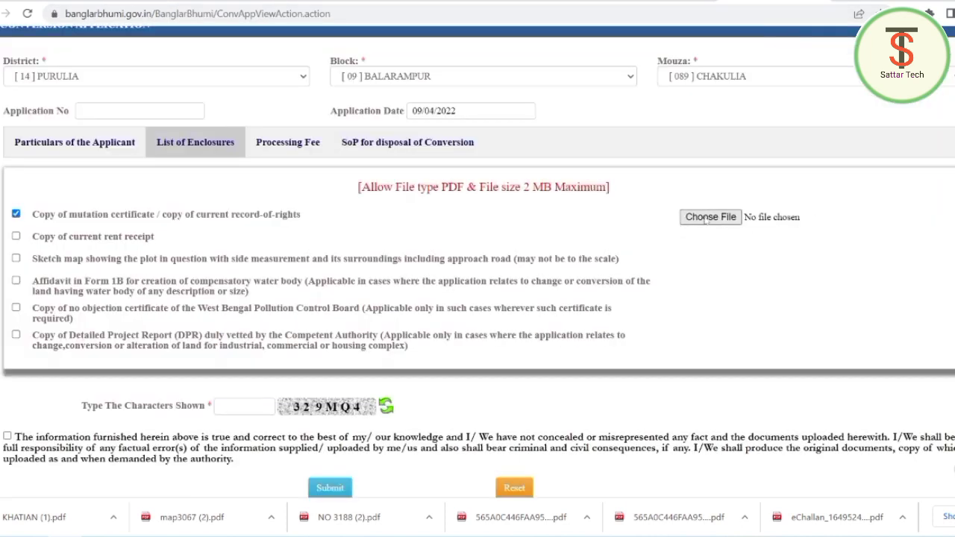
click(15, 236)
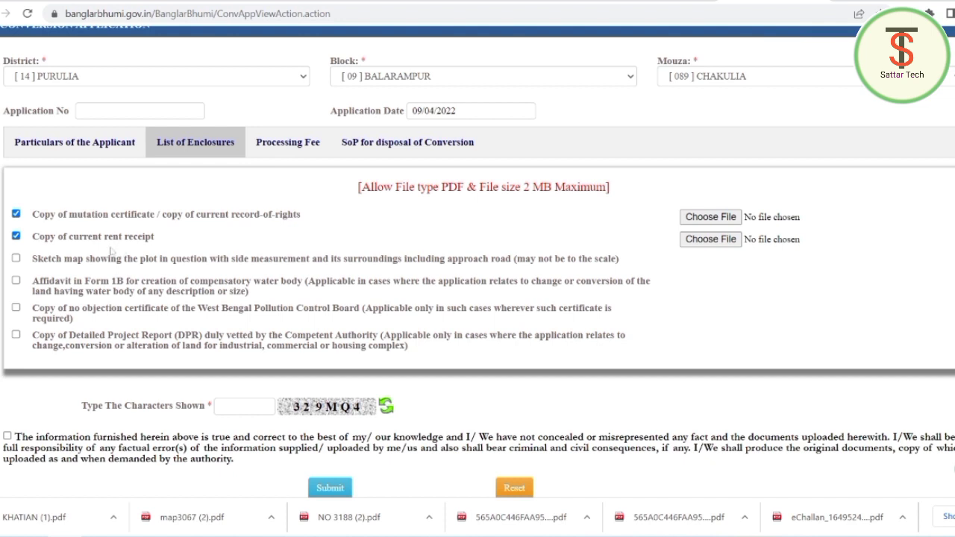
click(16, 236)
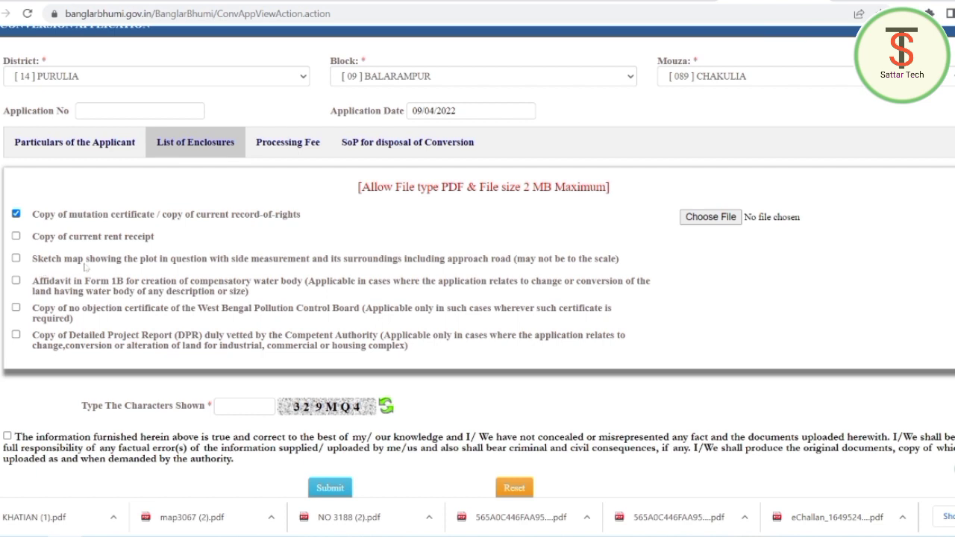
- View the map3067 (2).pdf sketch map and mark the sketch map enclosure, leaving the Form 1B affidavit unmarked
click(192, 517)
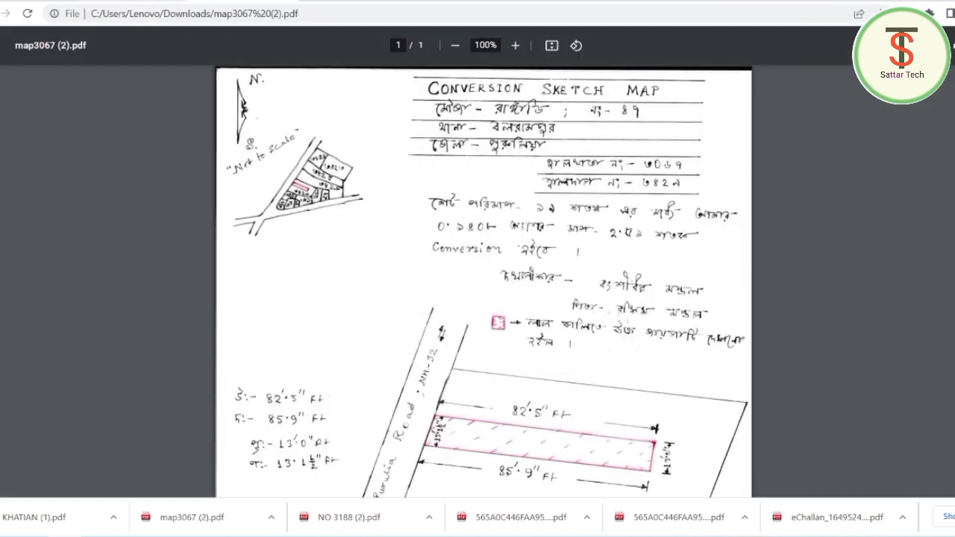
key(ctrl+w)
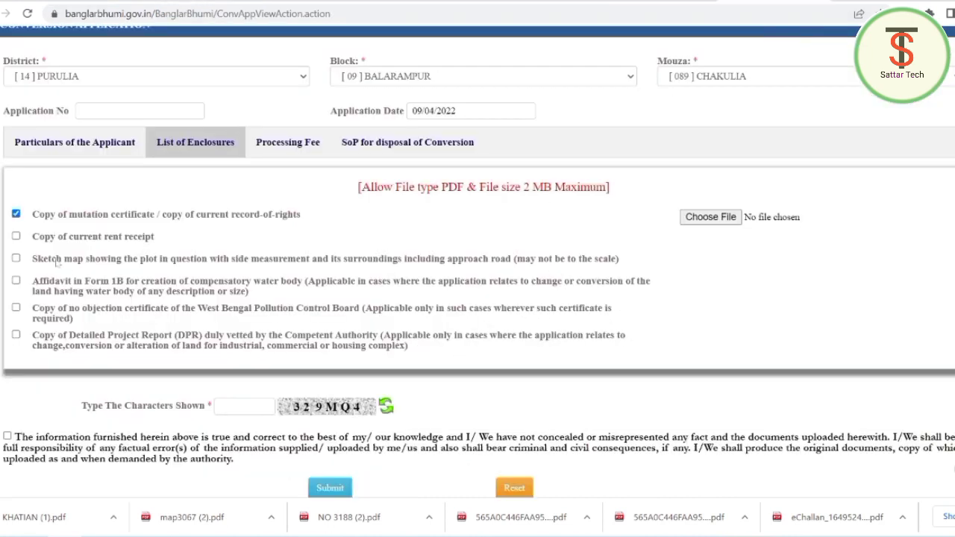
click(16, 259)
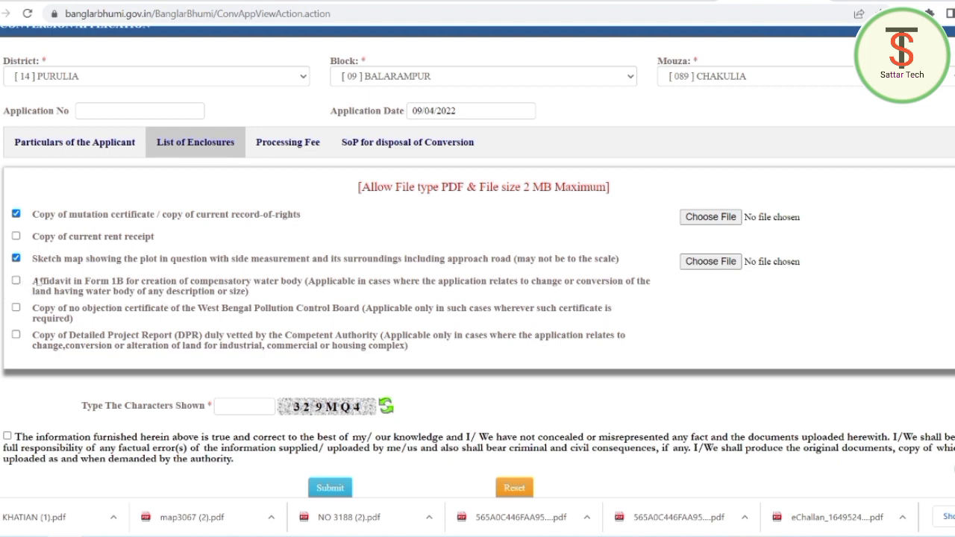
click(16, 281)
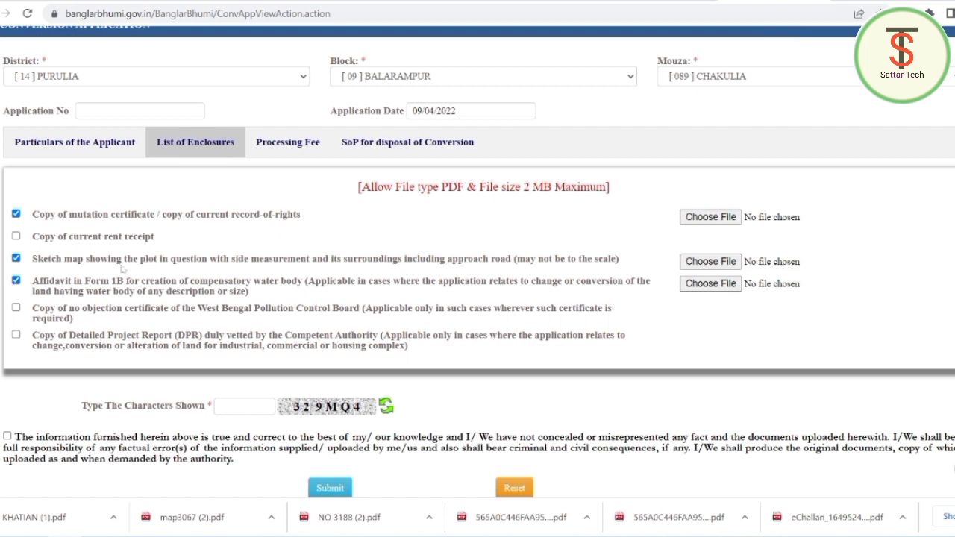
click(16, 281)
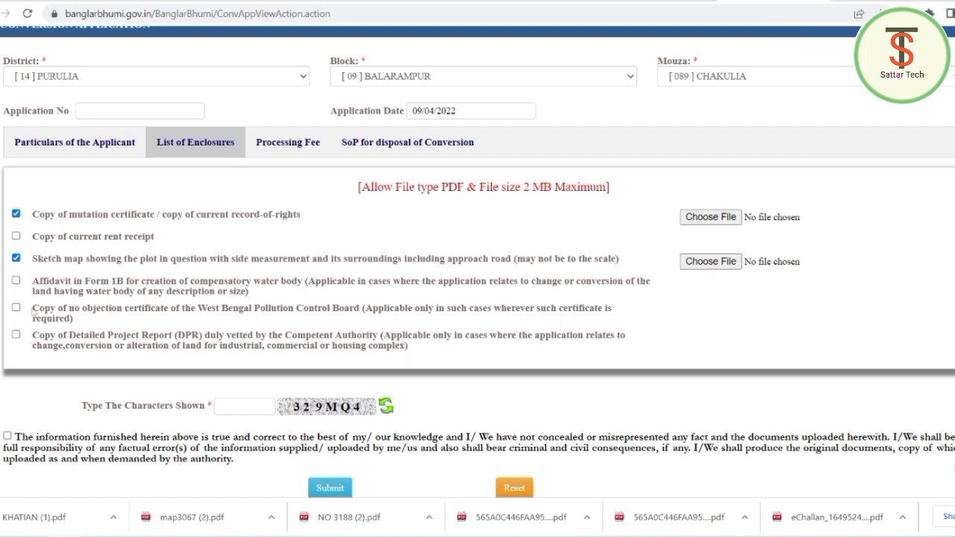
- View the no objection certificate PDF and mark the enclosure for the Pollution Control Board no objection certificate
key(ctrl+Tab)
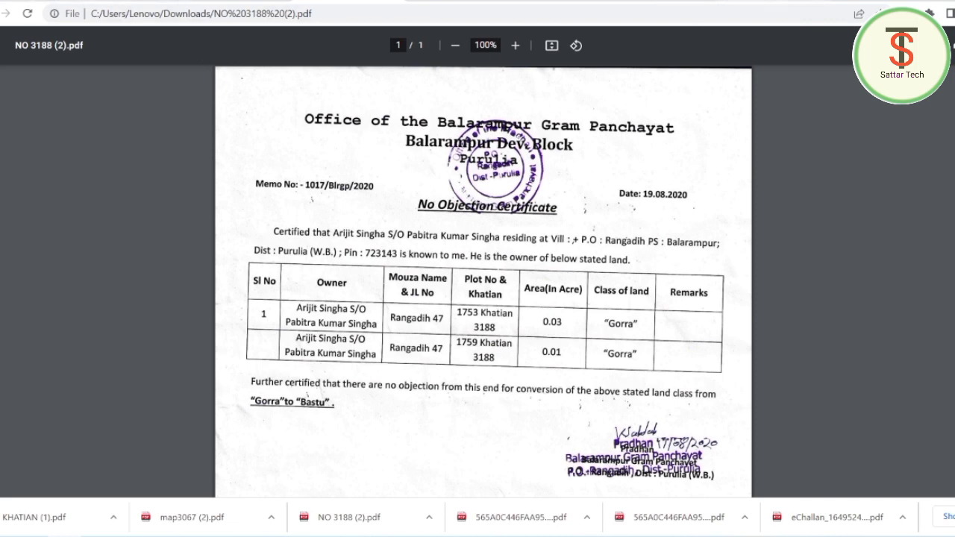
key(ctrl+Tab)
click(16, 308)
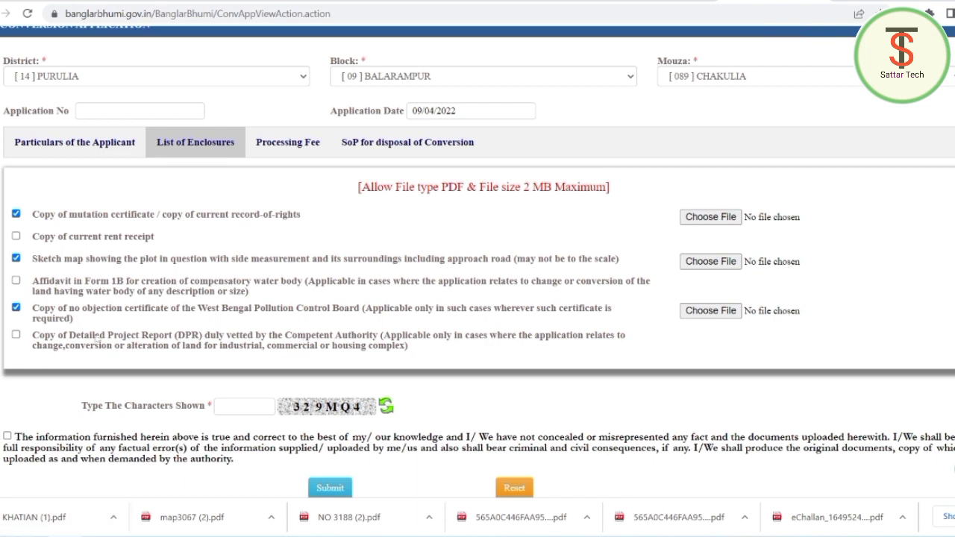
- Review the khatian PDF and examine the applicant's particulars and plot details before submission
click(149, 1)
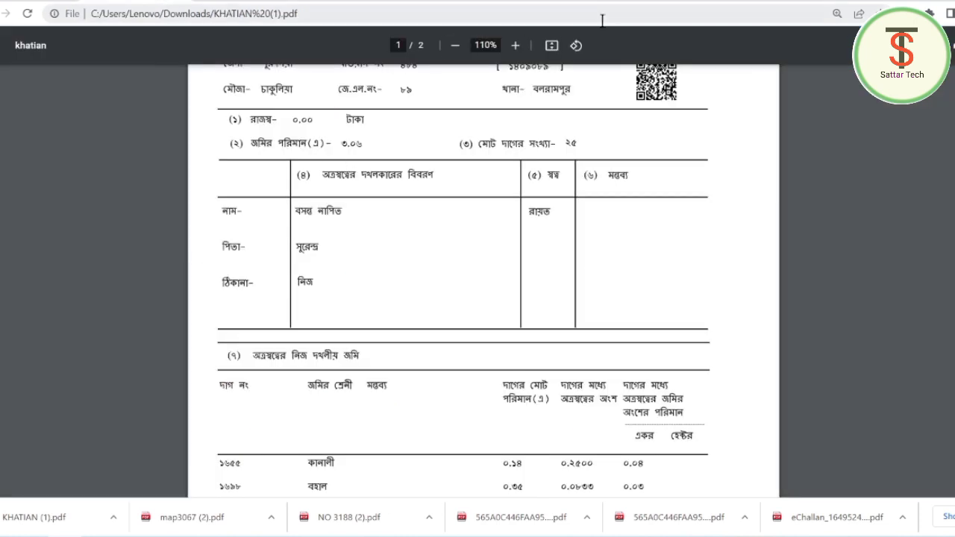
click(698, 1)
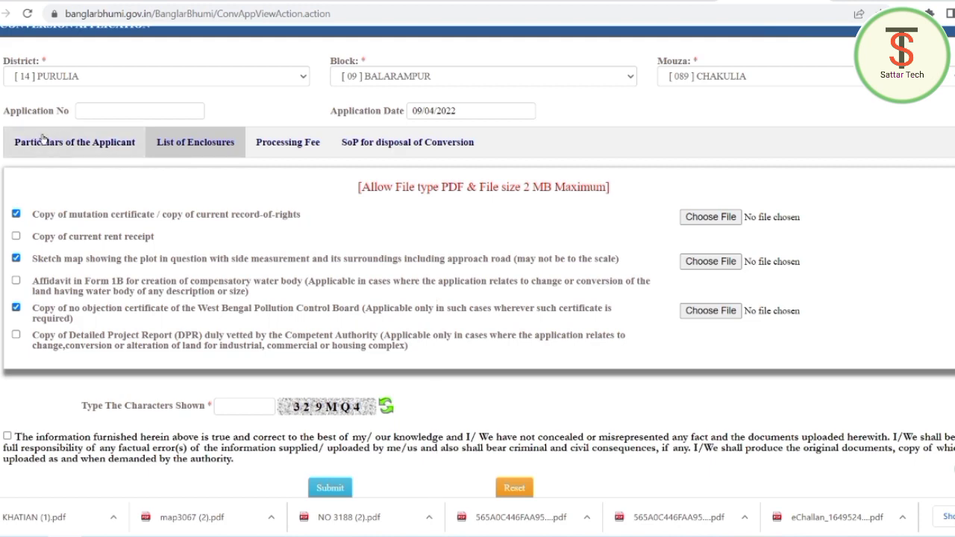
click(118, 153)
scroll(264, 172, down, 6)
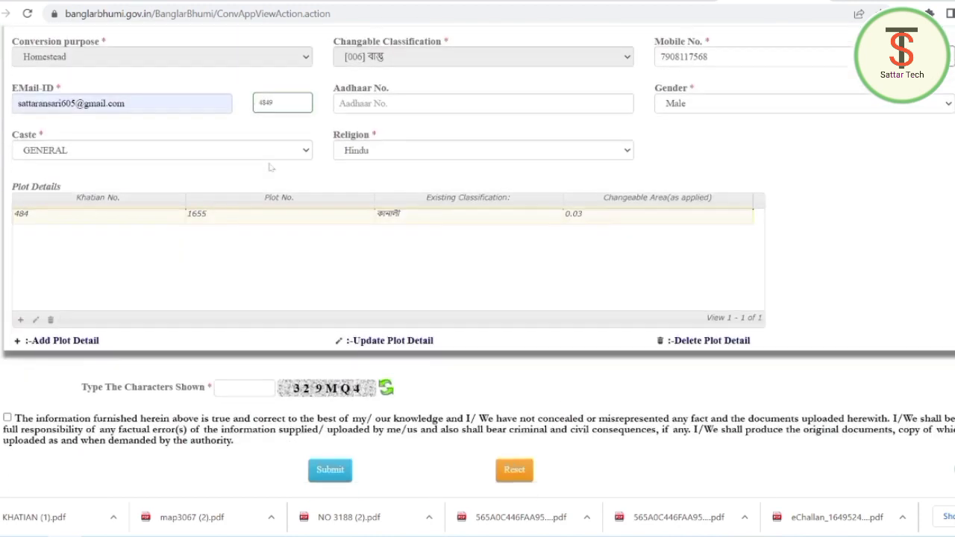
scroll(603, 299, up, 4)
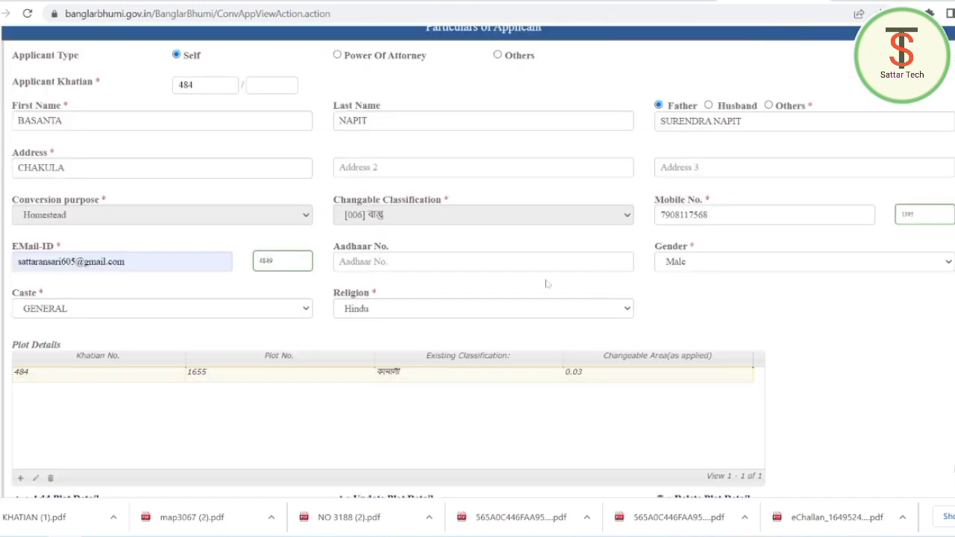
scroll(548, 285, up, 2)
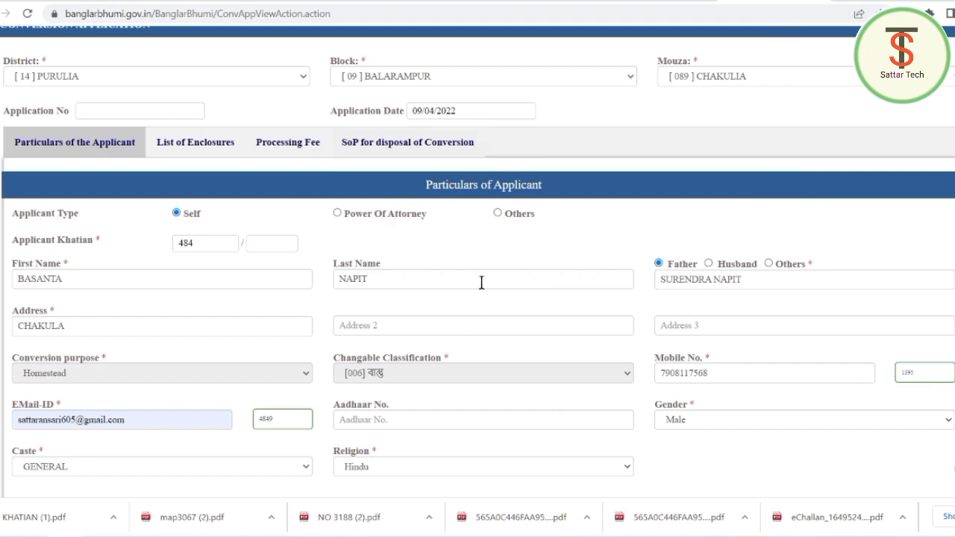
scroll(481, 284, down, 4)
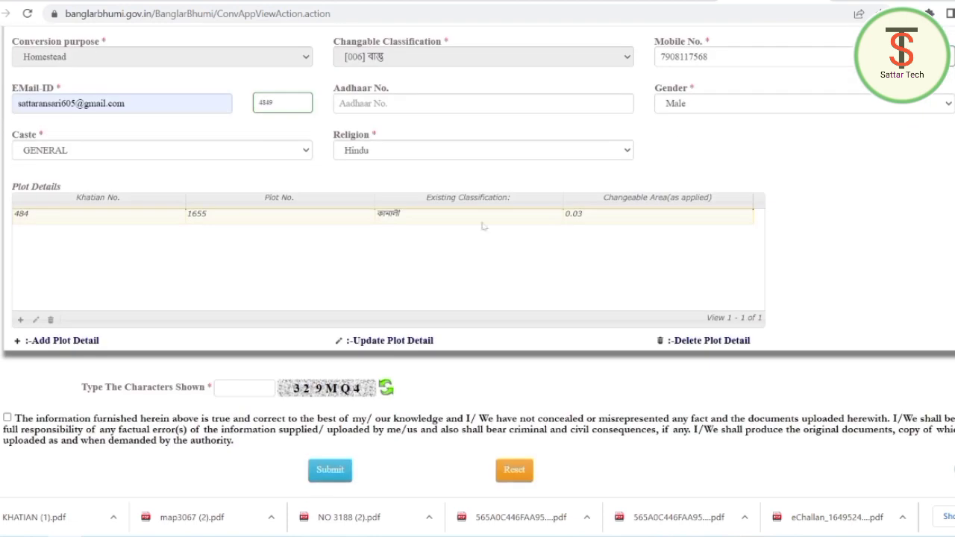
scroll(147, 431, down, 2)
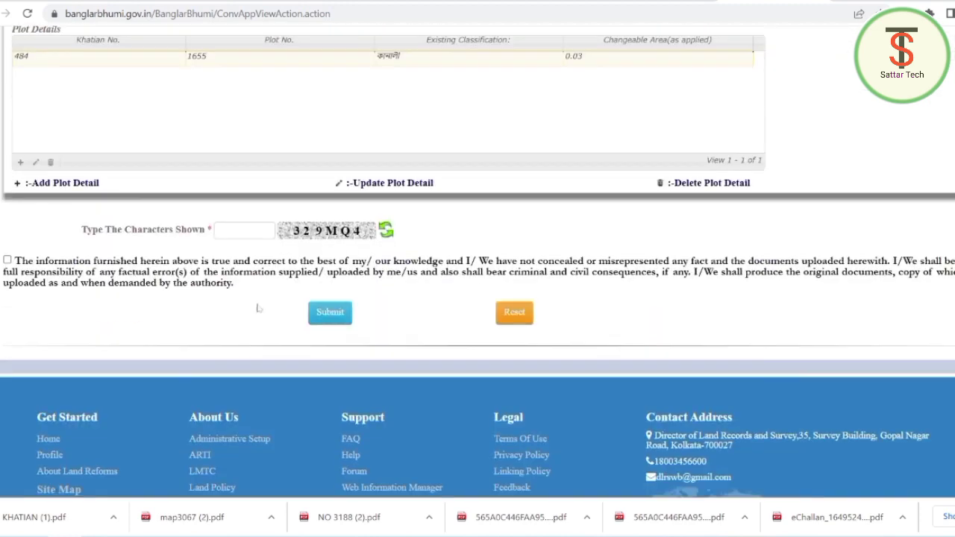
- Enter the captcha characters, accept the declaration about the furnished information and submit the conversion application
click(255, 232)
text(329MQ4)
click(8, 259)
click(326, 309)
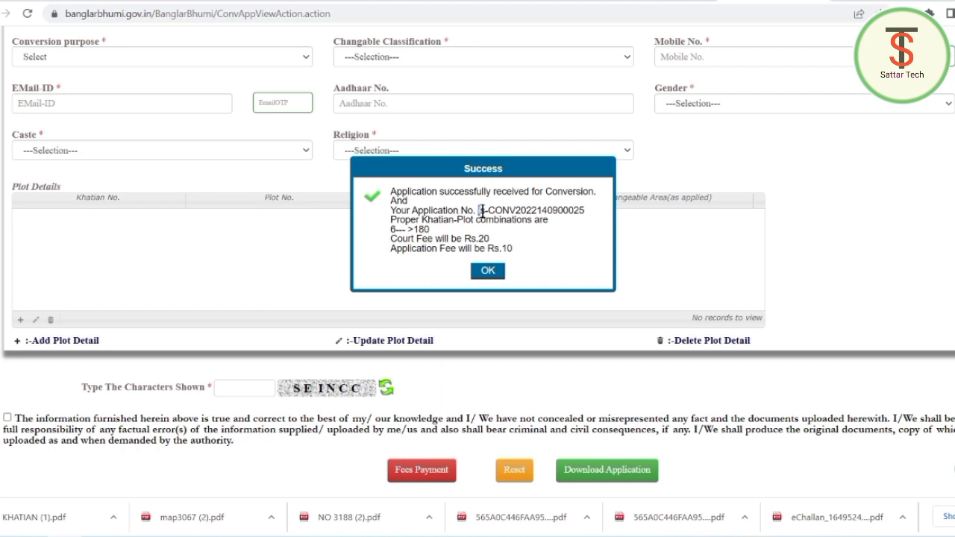
- Highlight the application number in the success message and close the message
drag(478, 211, 592, 215)
click(564, 236)
click(485, 273)
click(489, 273)
- Start the fees payment, continue to the GRIPS portal and confirm the payment details
scroll(494, 256, down, 5)
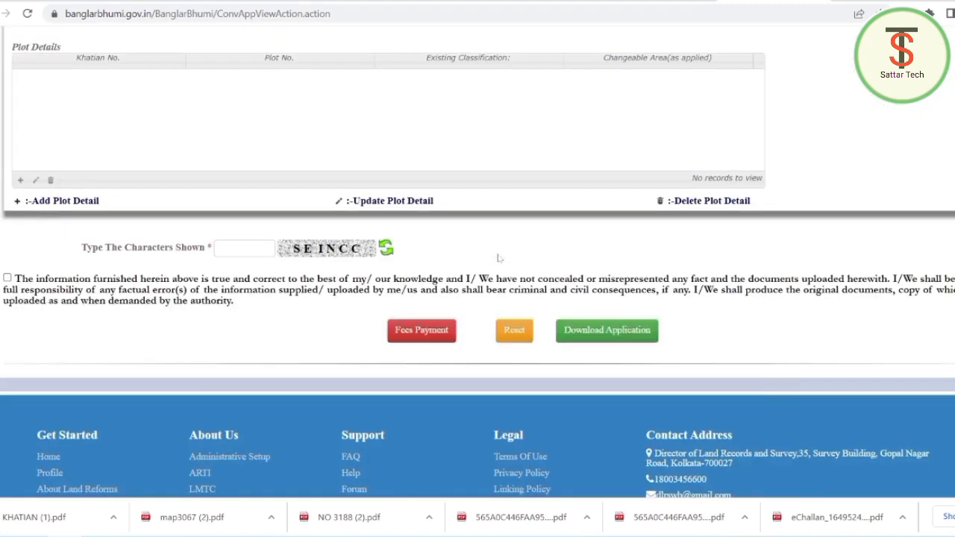
scroll(499, 257, down, 3)
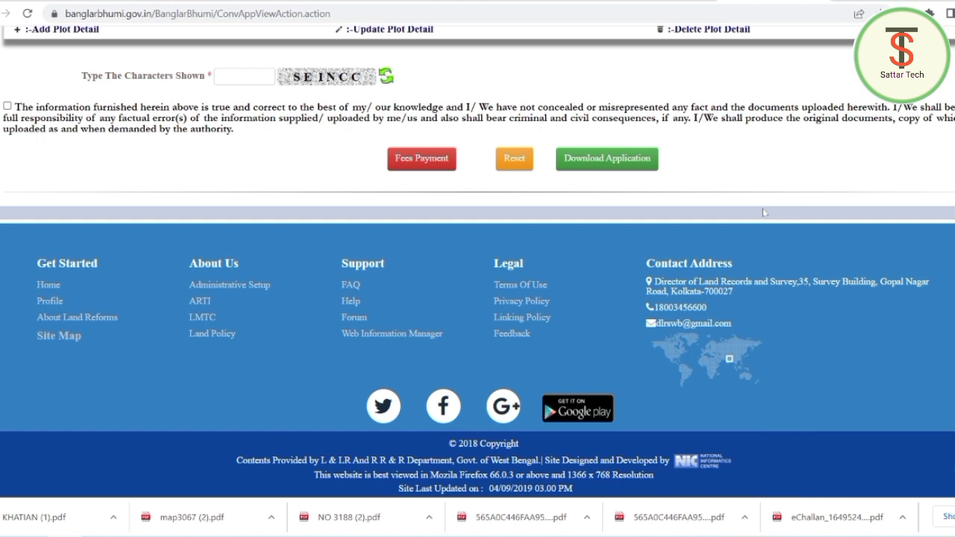
click(418, 160)
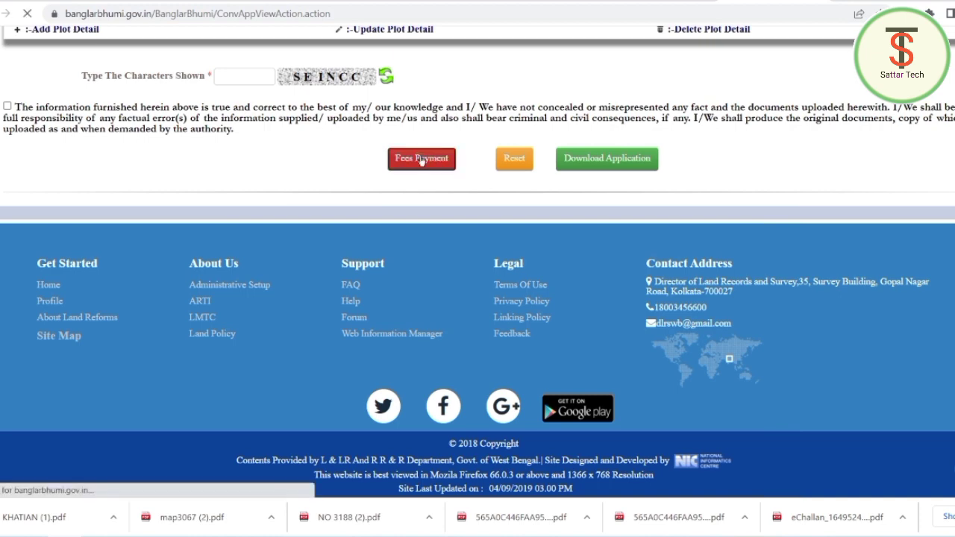
scroll(603, 311, down, 2)
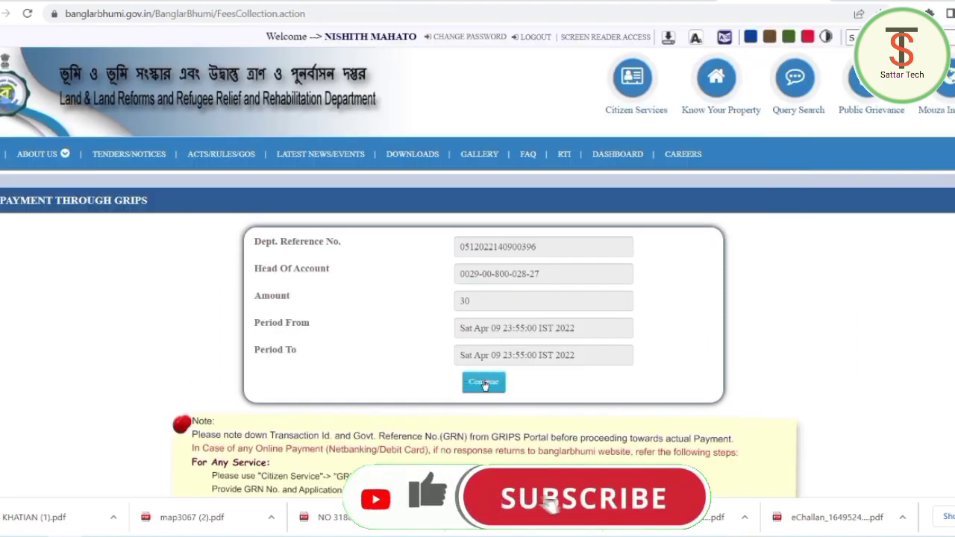
click(486, 383)
click(440, 403)
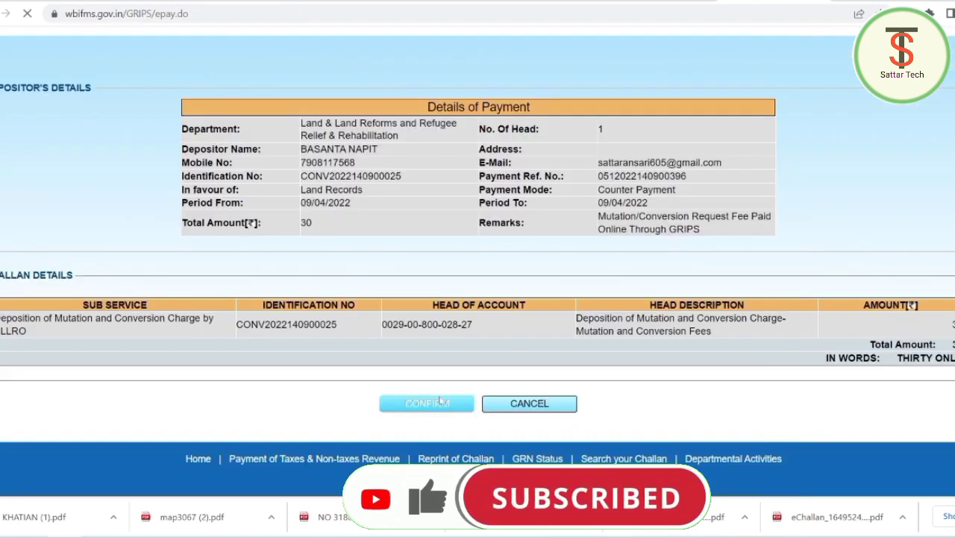
- Choose State Bank of India as the bank for the counter payment and proceed to the challan details
click(539, 239)
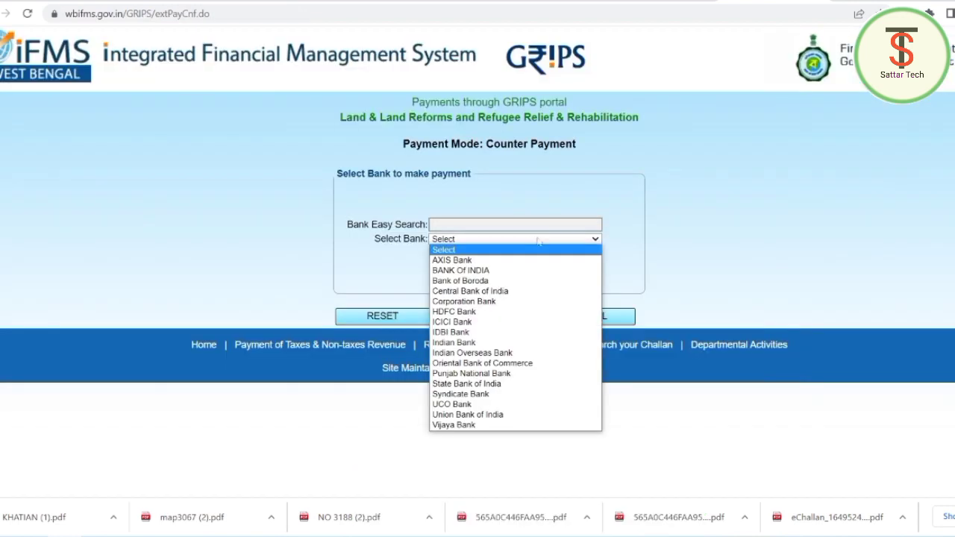
click(489, 386)
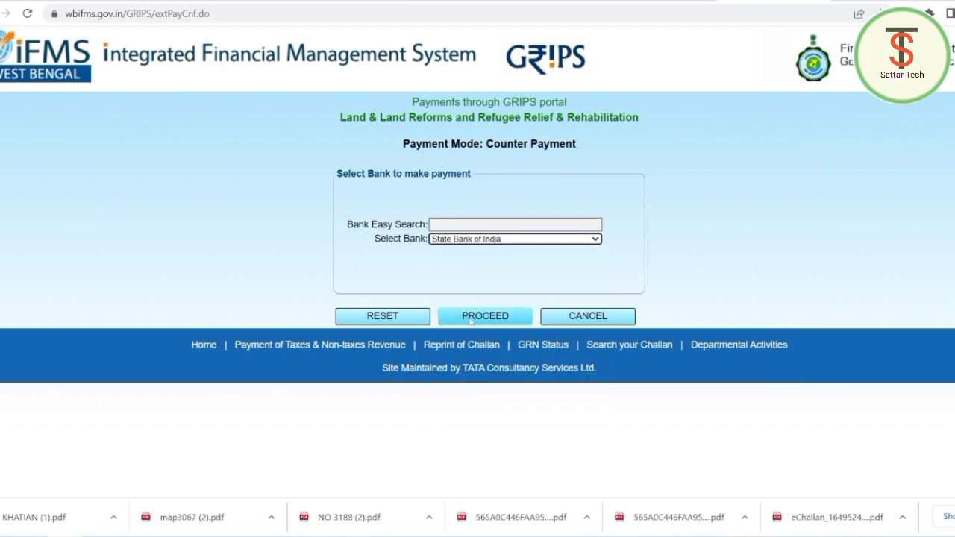
click(504, 316)
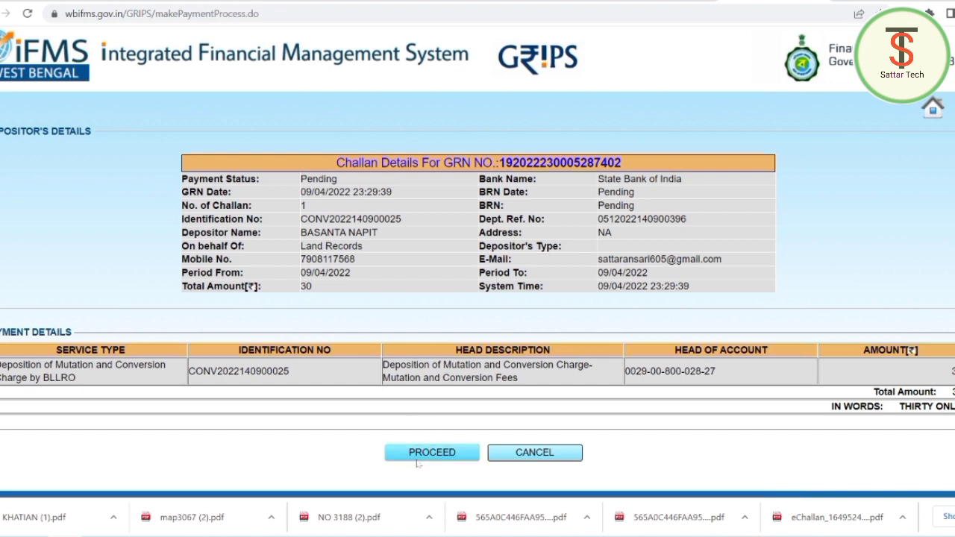
- Proceed with the pending challan, enter the captcha characters and confirm the State Bank of India counter payment
click(437, 453)
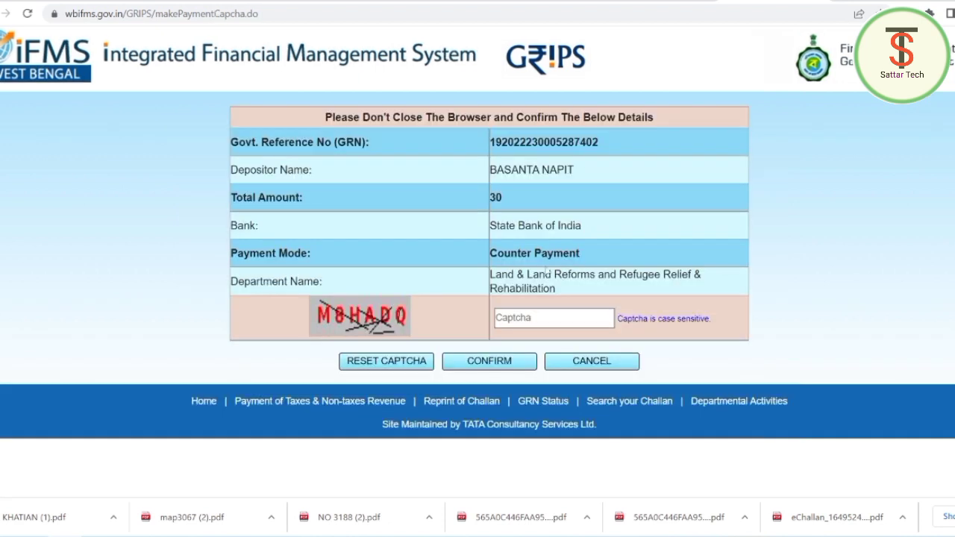
click(556, 318)
text(M8HADQ)
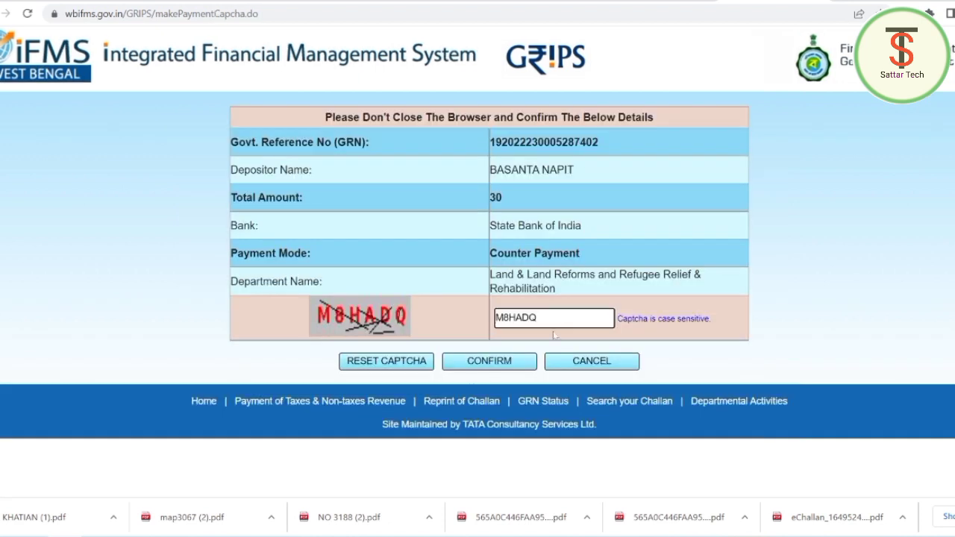
click(505, 361)
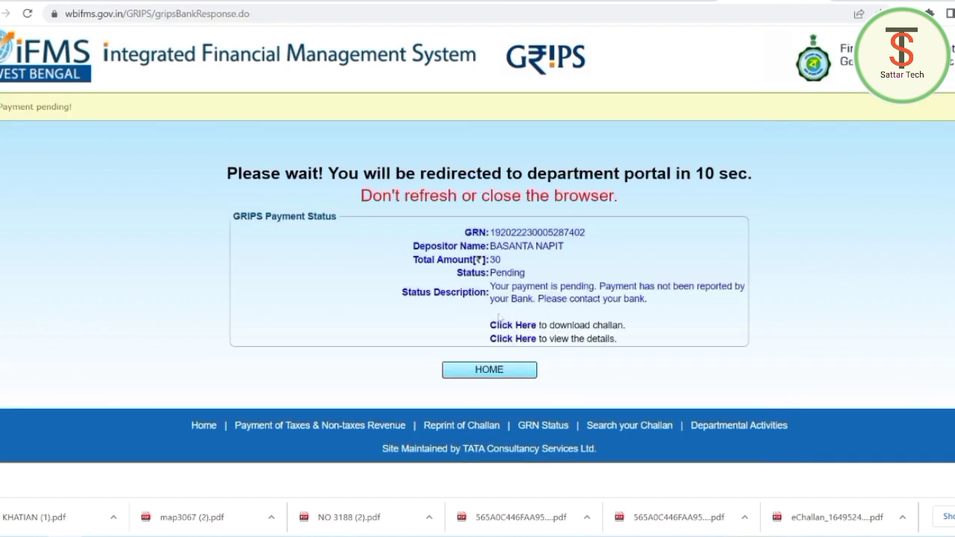
- Download the payment challan, open the PDF and highlight its GRN and payment reference number
click(523, 326)
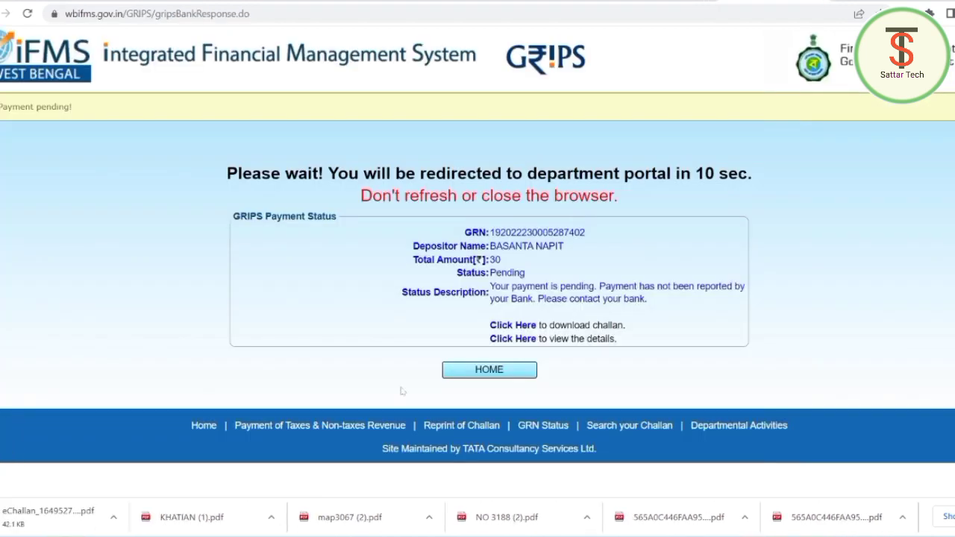
click(48, 517)
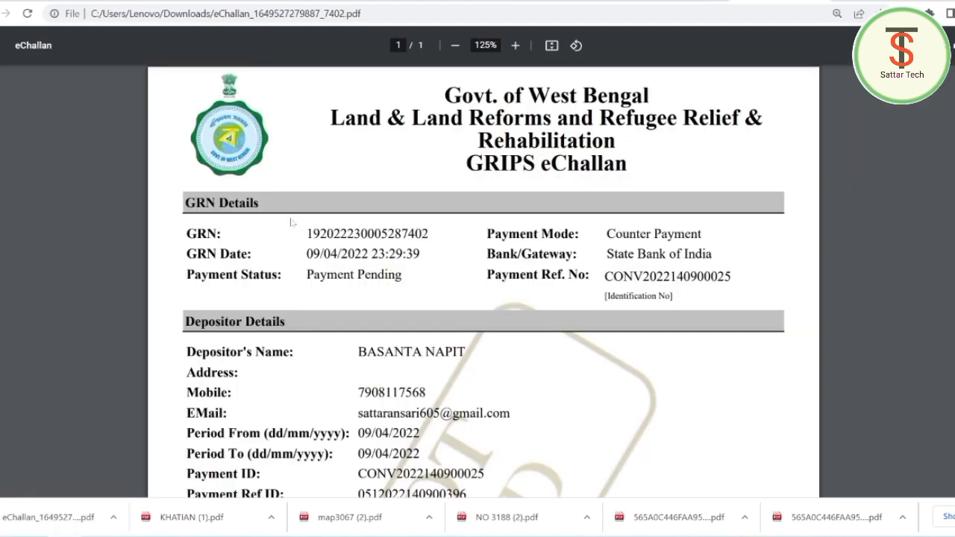
drag(307, 226, 445, 237)
drag(606, 276, 747, 275)
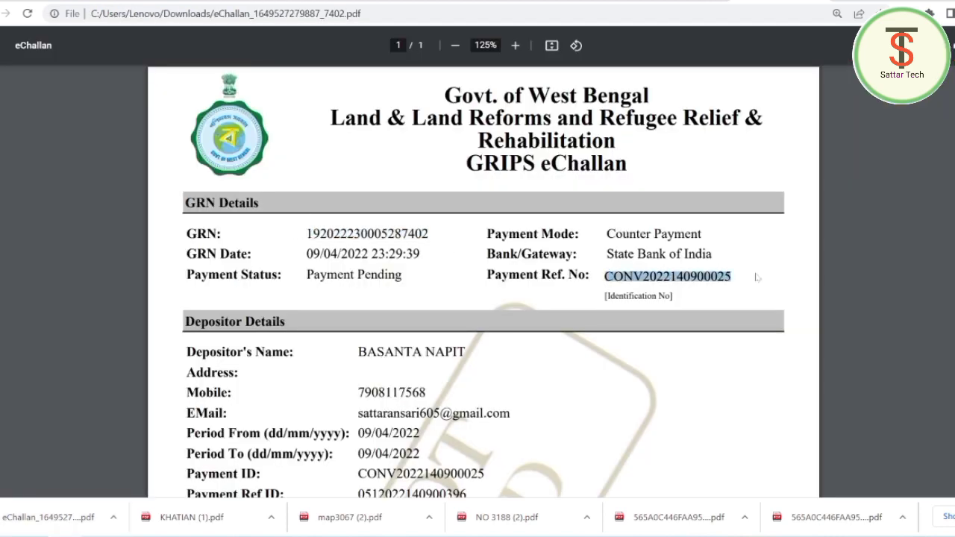
click(757, 276)
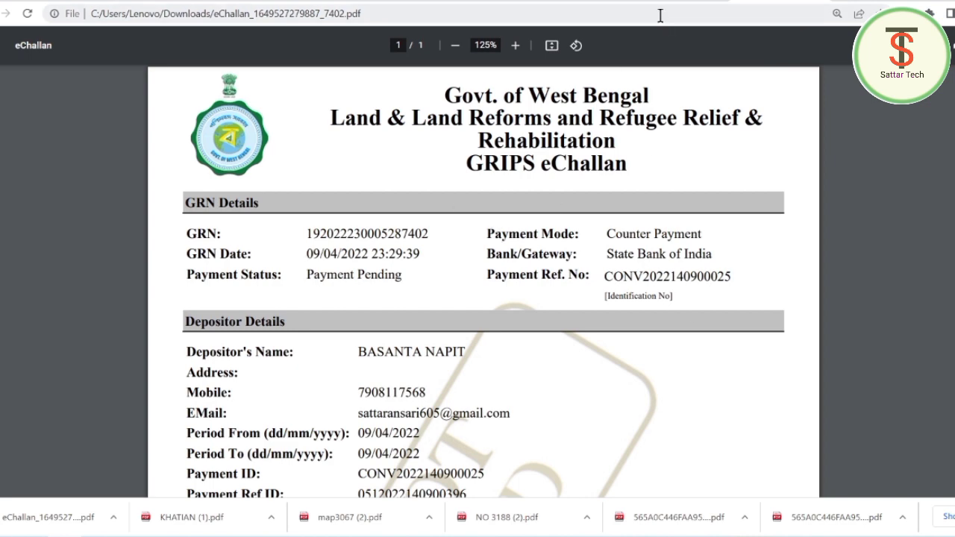
- Return to the Banglarbhumi site, open GRN Search and choose Mutation/Conversion as the request type
click(776, 3)
click(575, 5)
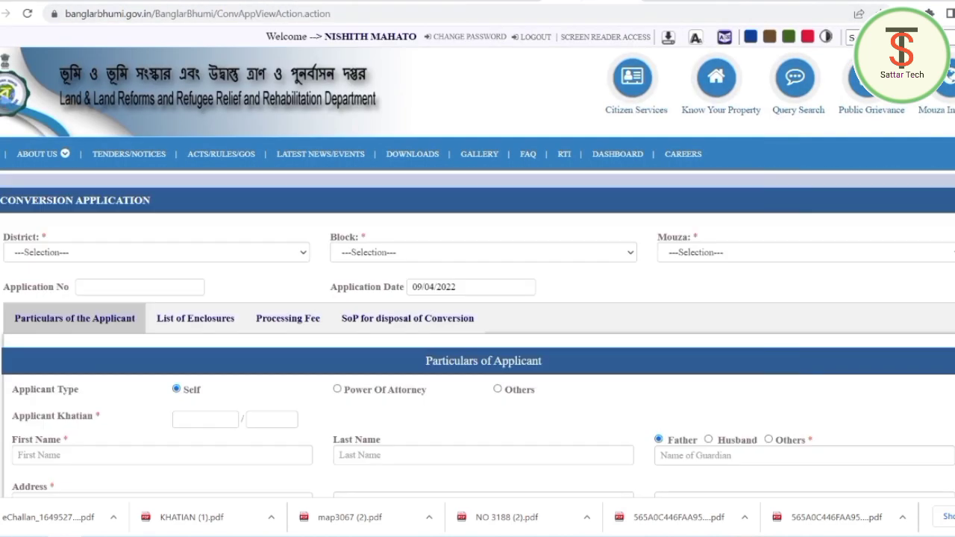
click(639, 94)
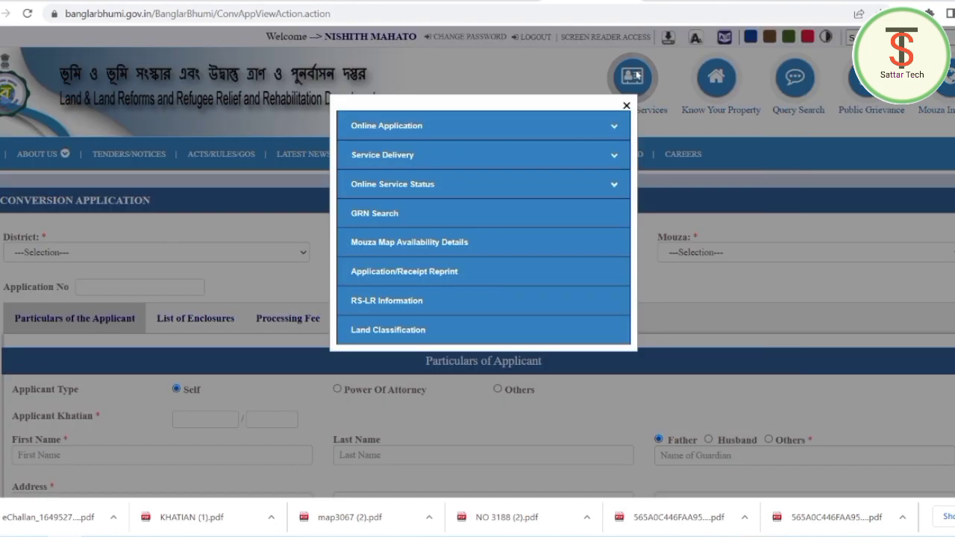
click(378, 217)
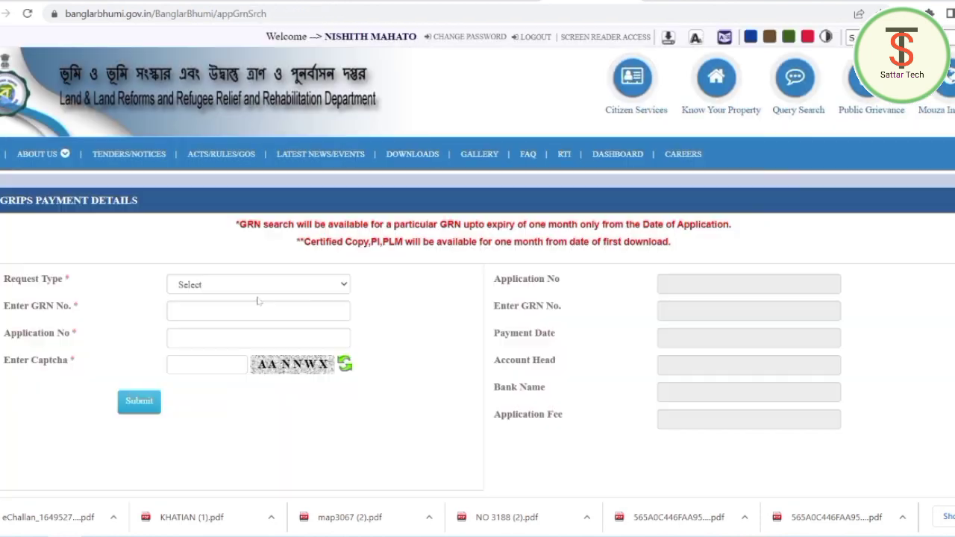
click(324, 291)
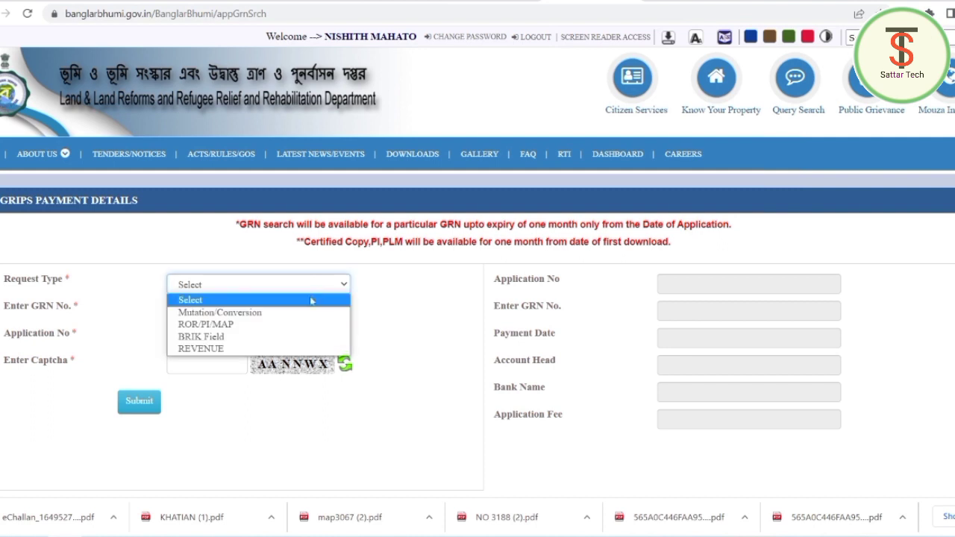
click(252, 312)
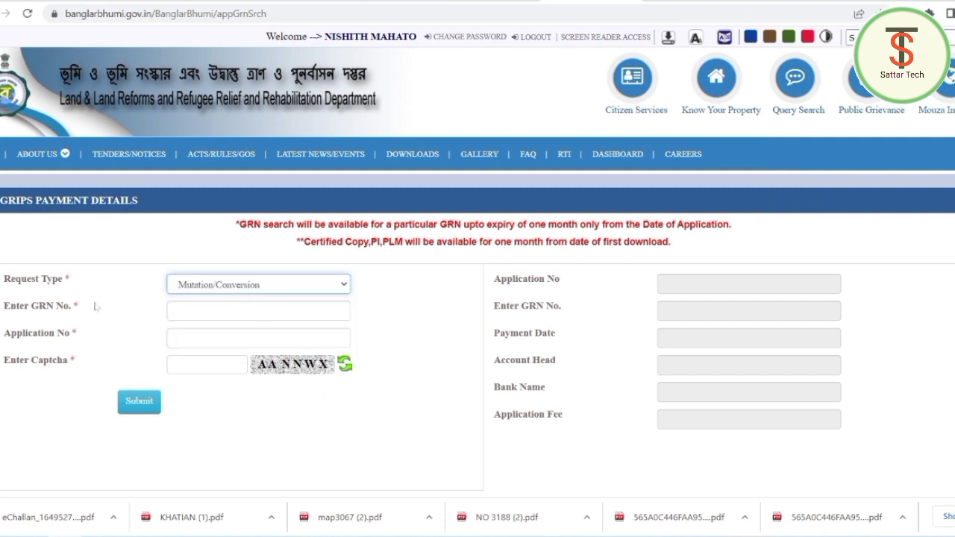
- Examine the GRN, application number and captcha fields of the GRN search form, and locate the GRN on the eChallan
click(241, 311)
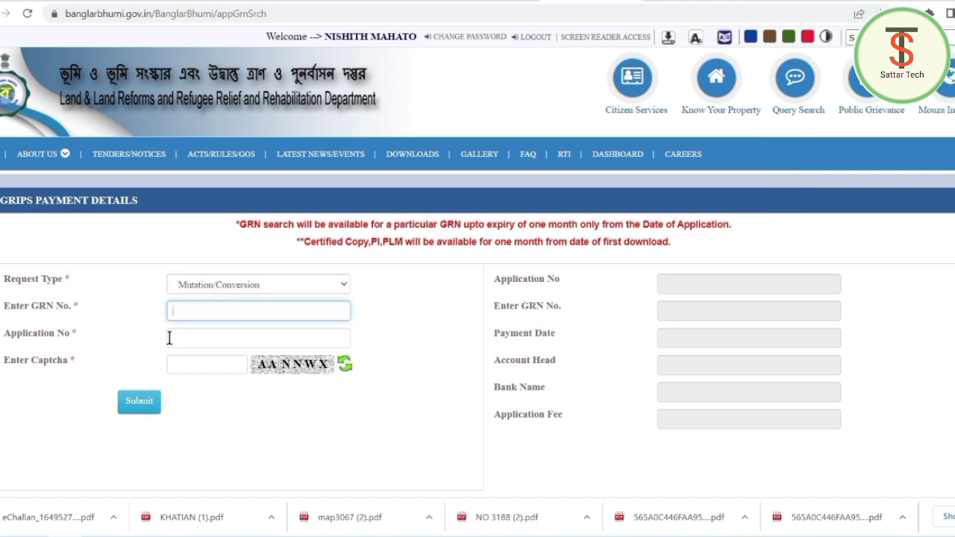
click(197, 337)
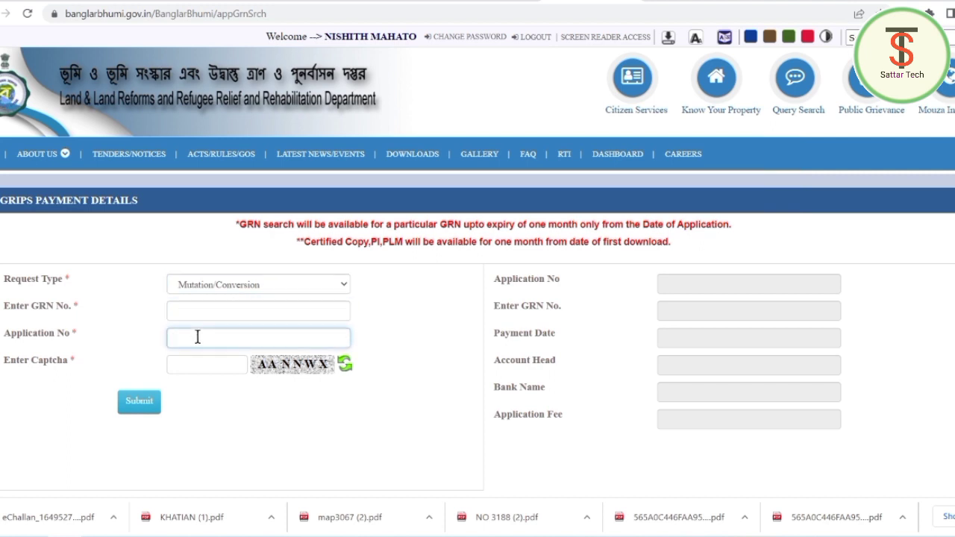
click(235, 316)
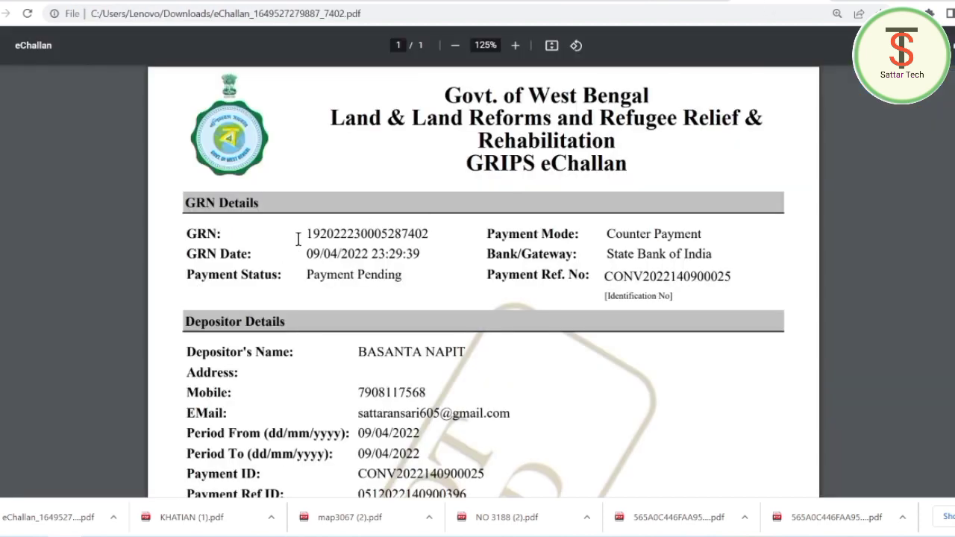
drag(302, 234, 424, 235)
click(435, 234)
click(592, 1)
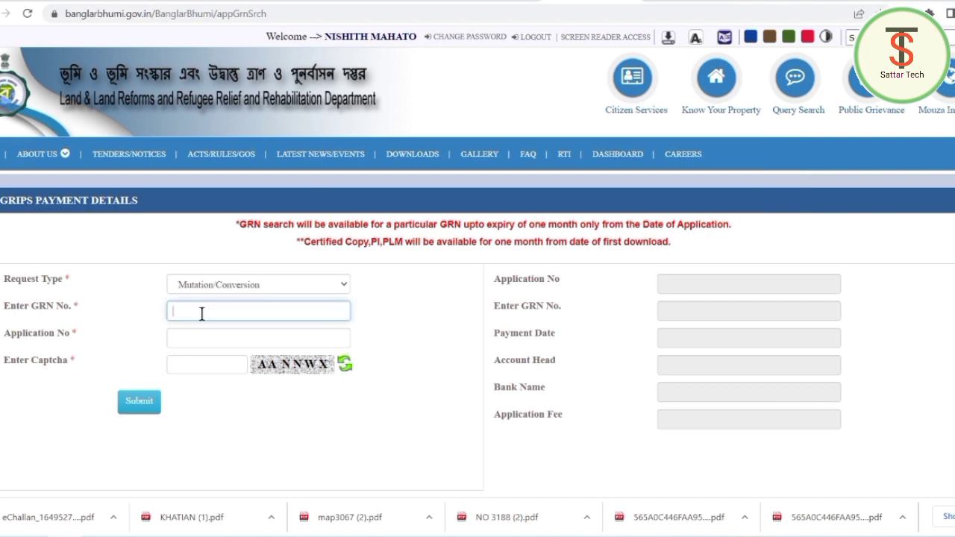
click(197, 337)
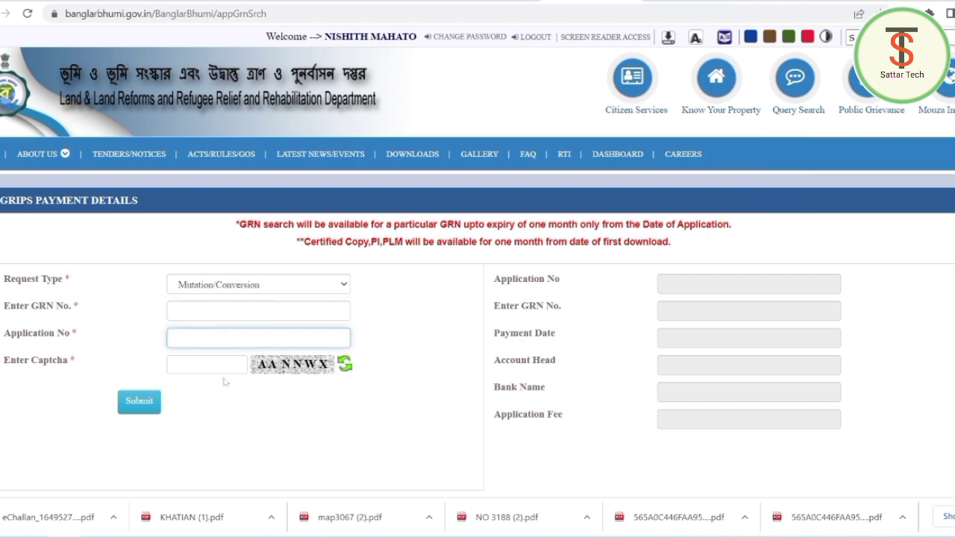
click(221, 365)
click(147, 442)
scroll(449, 475, down, 2)
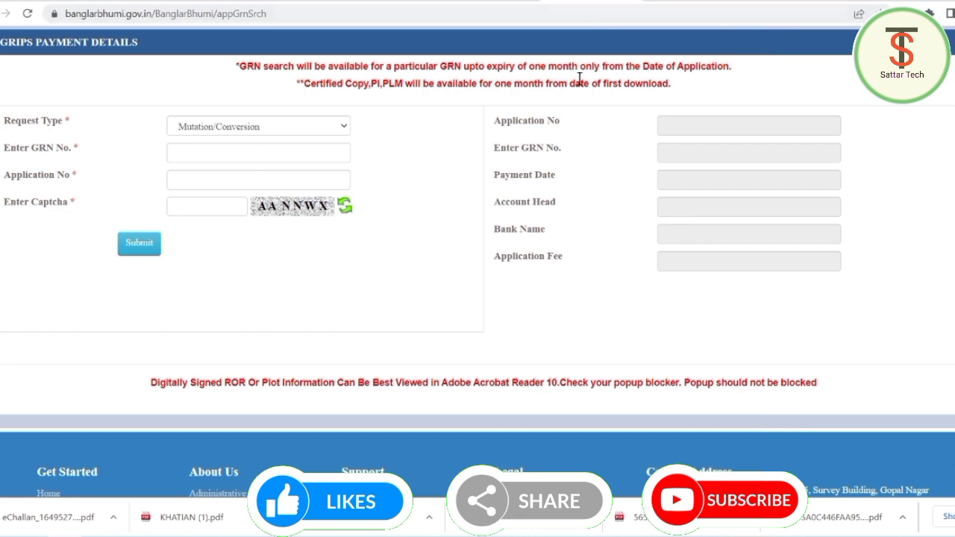
- Open Application/Receipt Reprint and choose Payment Receipt as the request type
scroll(580, 79, up, 2)
click(633, 83)
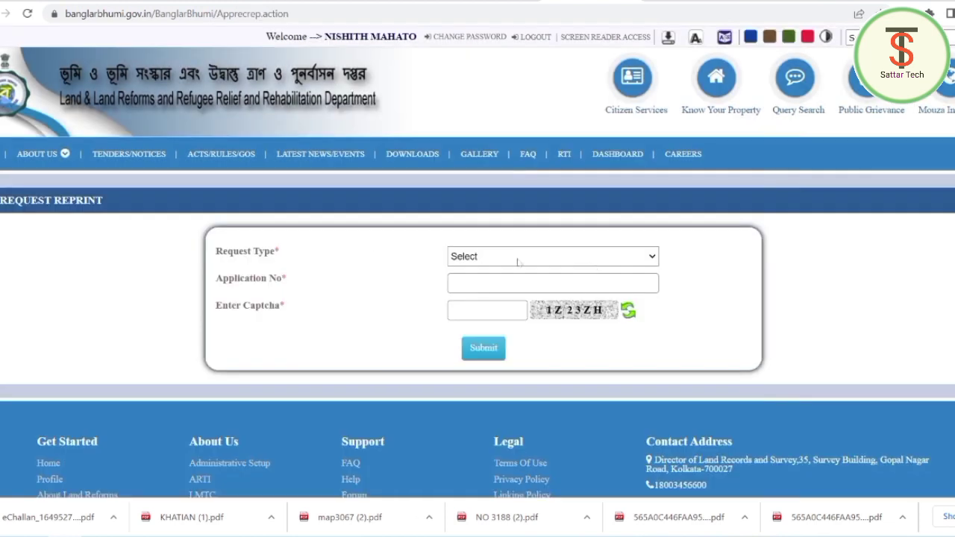
click(580, 258)
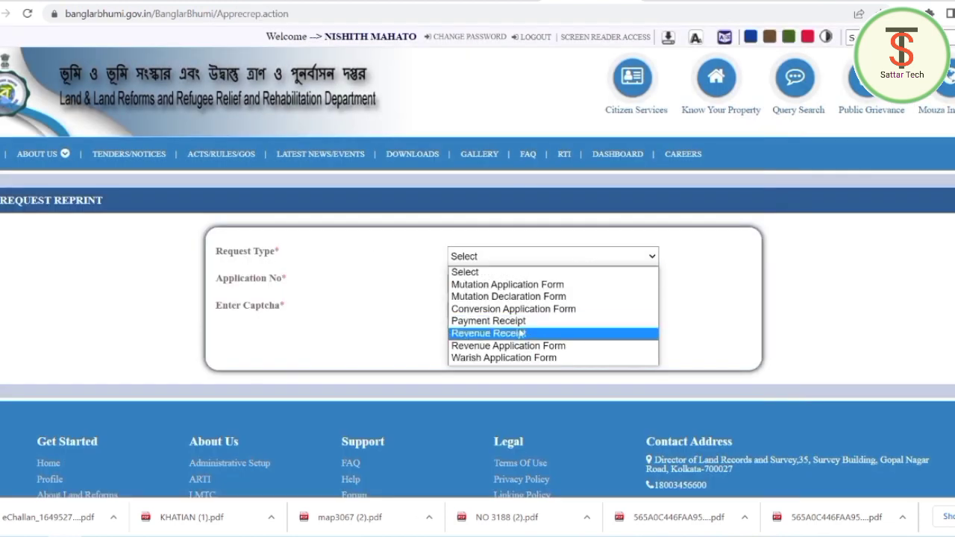
click(471, 322)
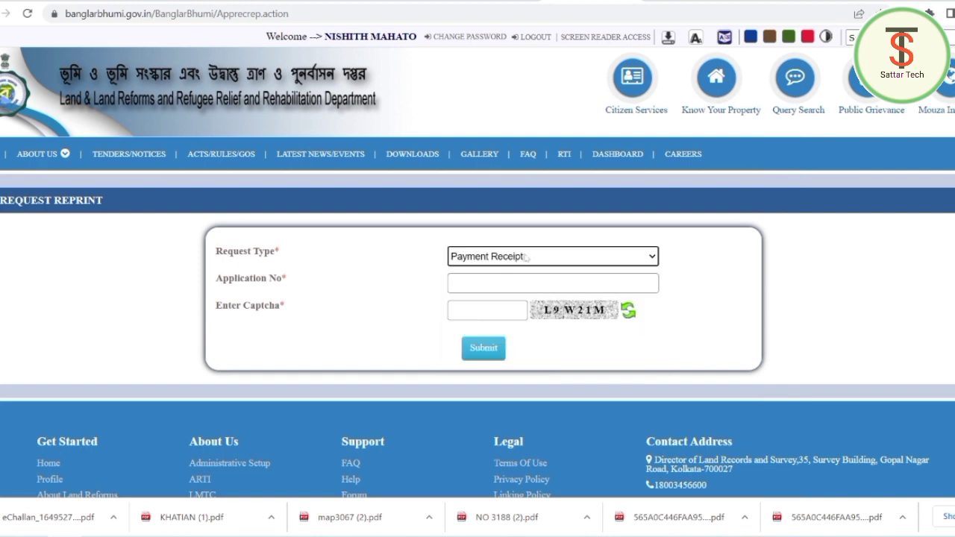
- Paste the conversion application number into the reprint request, enter the captcha characters and submit it
click(471, 284)
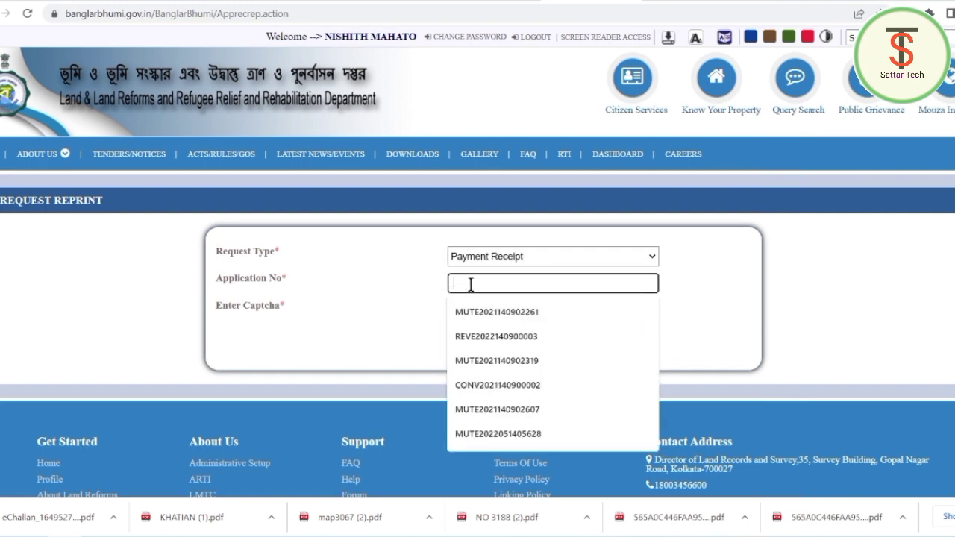
key(ctrl+v)
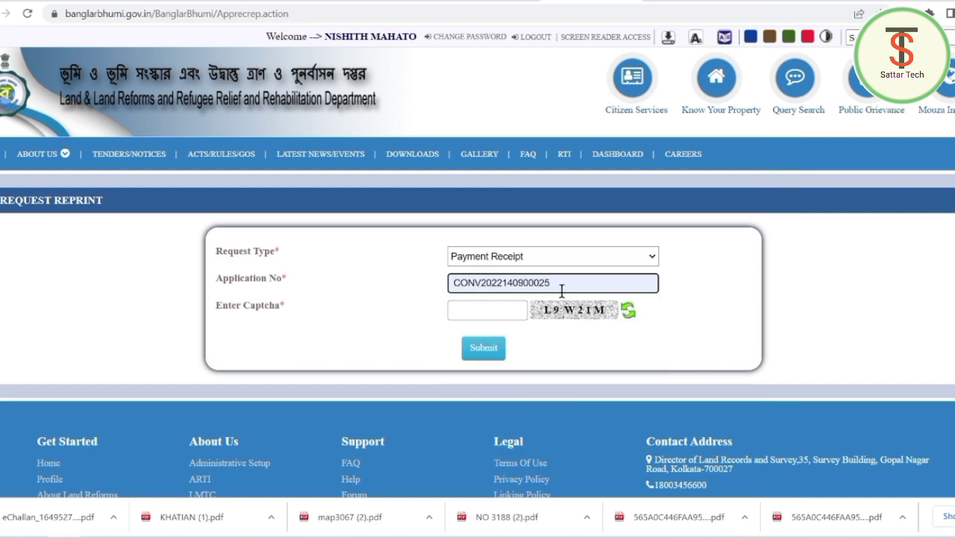
click(496, 311)
text(L9W21M)
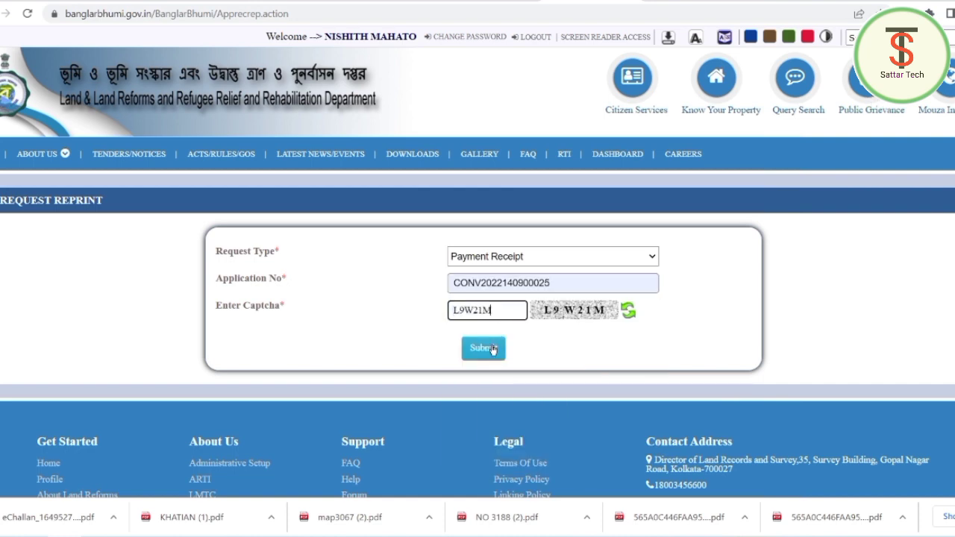
click(491, 348)
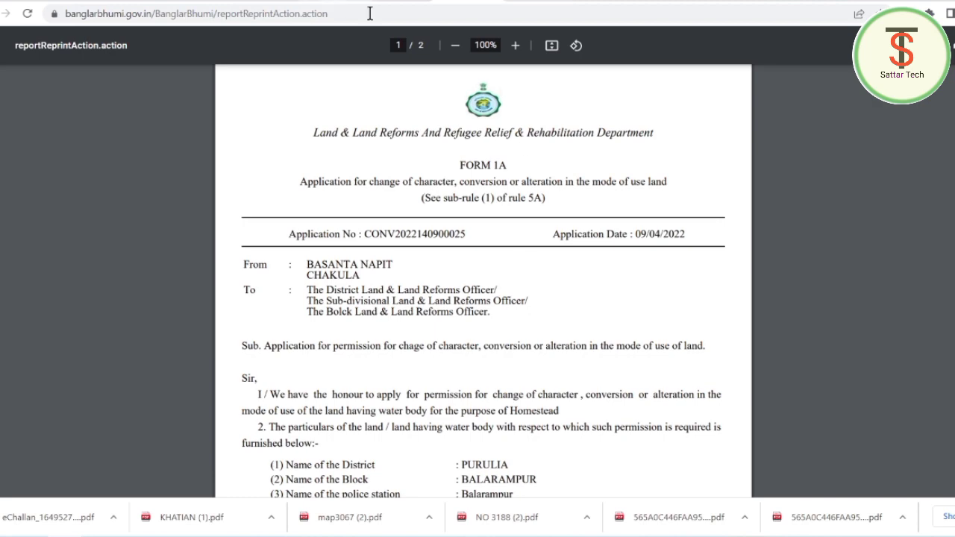
- Leave the reprinted application form and open the Conversion Status page under Online Service Status
click(396, 3)
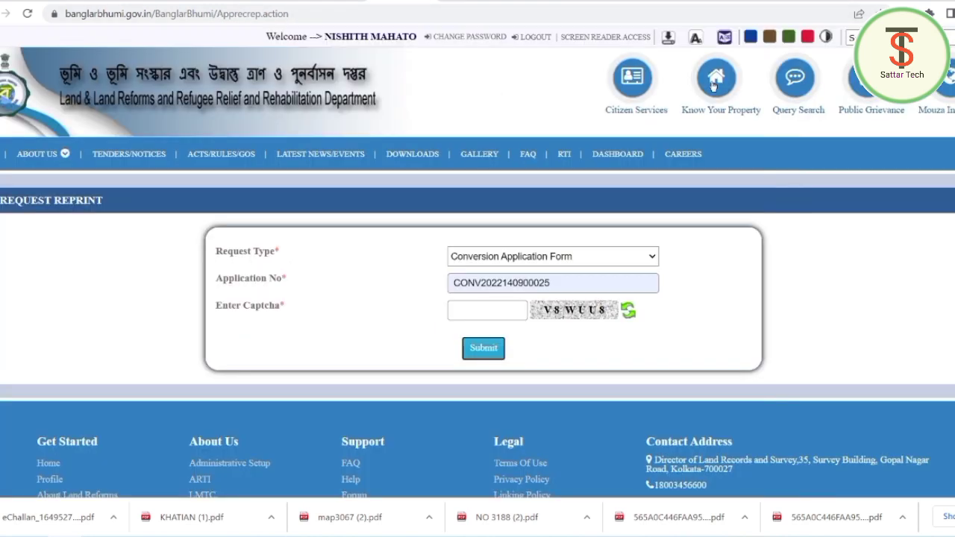
click(636, 76)
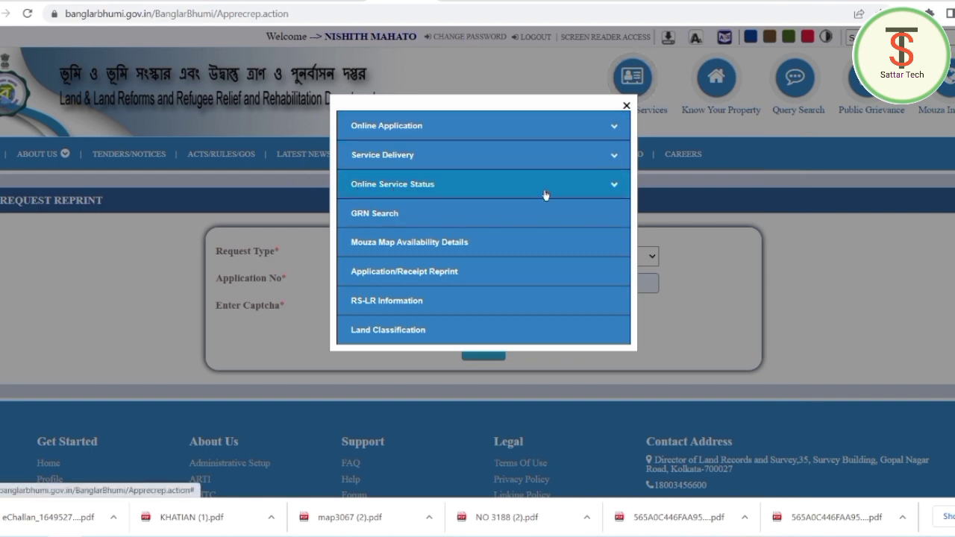
click(616, 186)
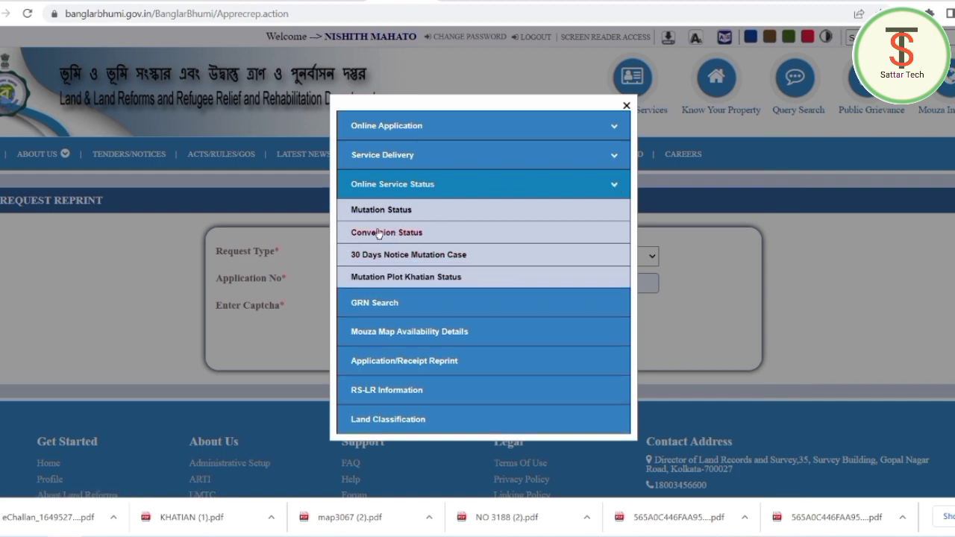
click(403, 239)
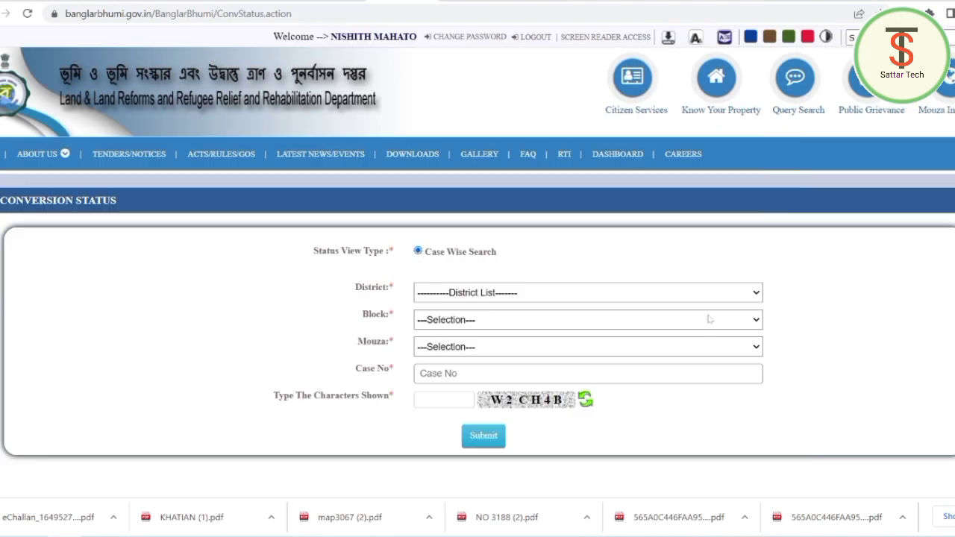
- Set the conversion status search to district PURULIA, block BALARAMPUR and mouza HANSPUR
click(556, 292)
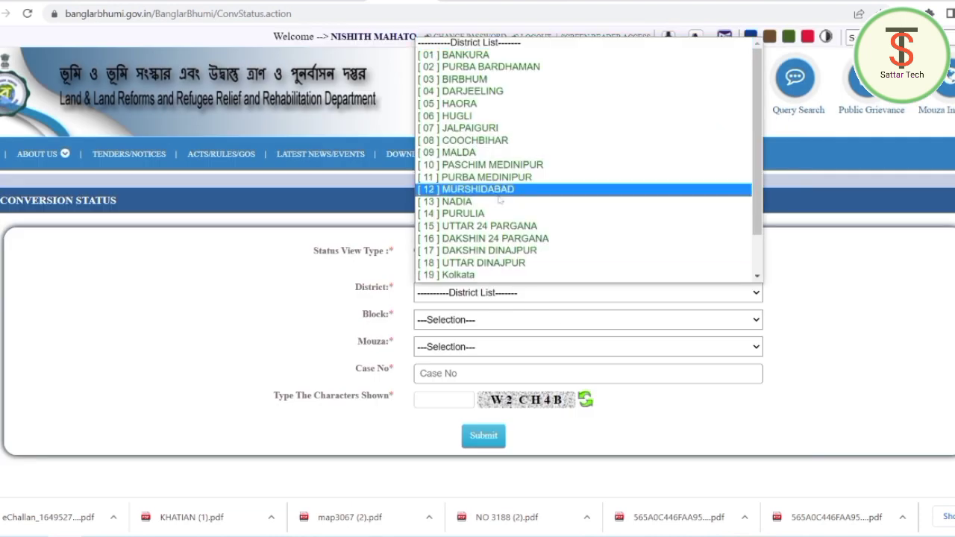
click(485, 227)
click(493, 319)
click(478, 168)
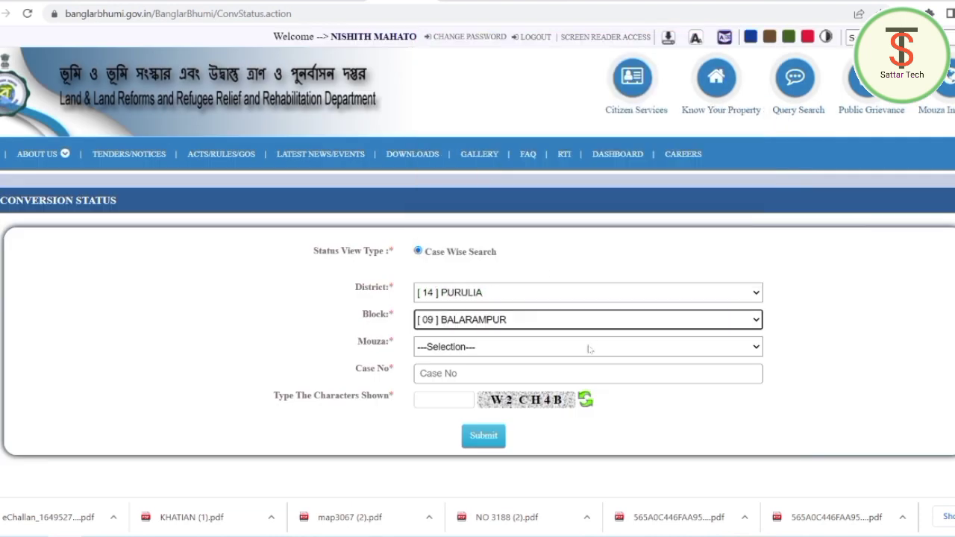
click(488, 347)
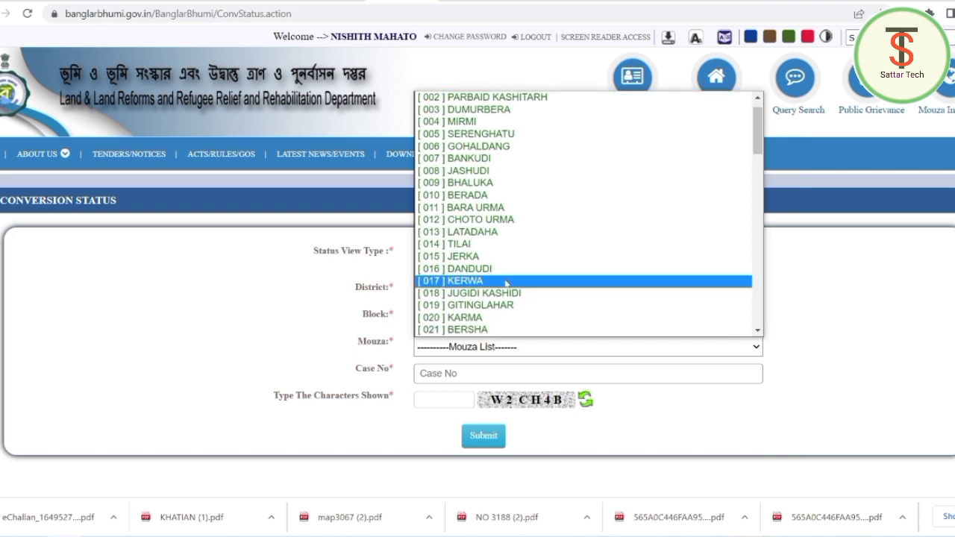
scroll(522, 239, down, 4)
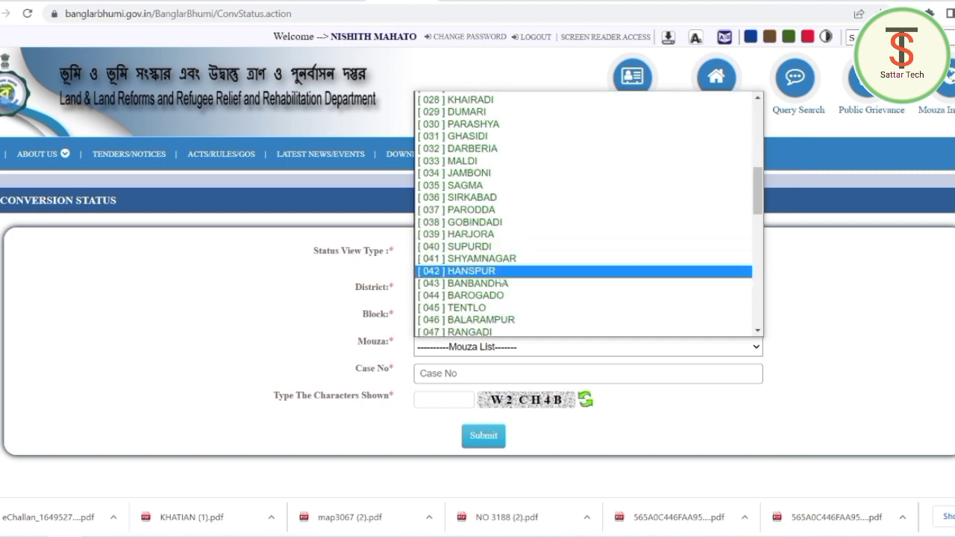
click(518, 271)
click(466, 376)
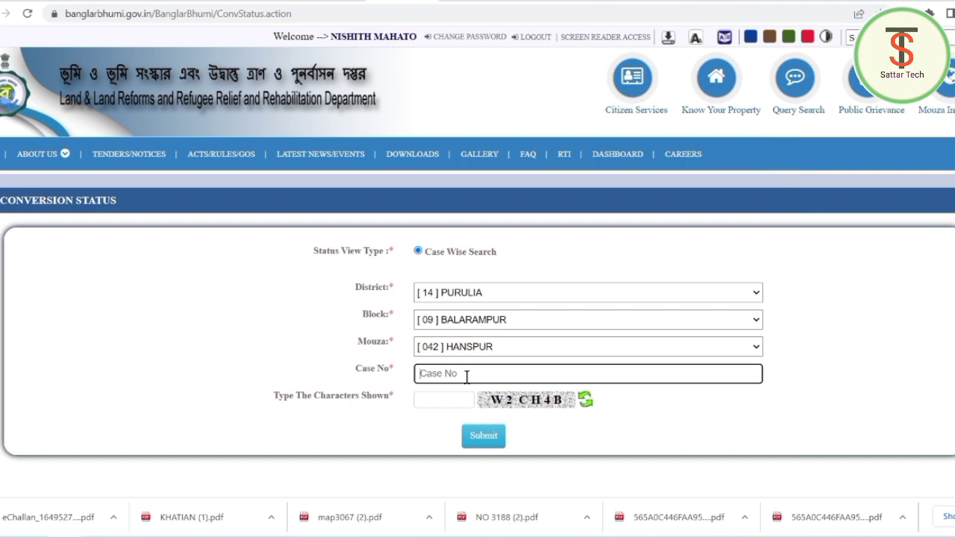
click(420, 403)
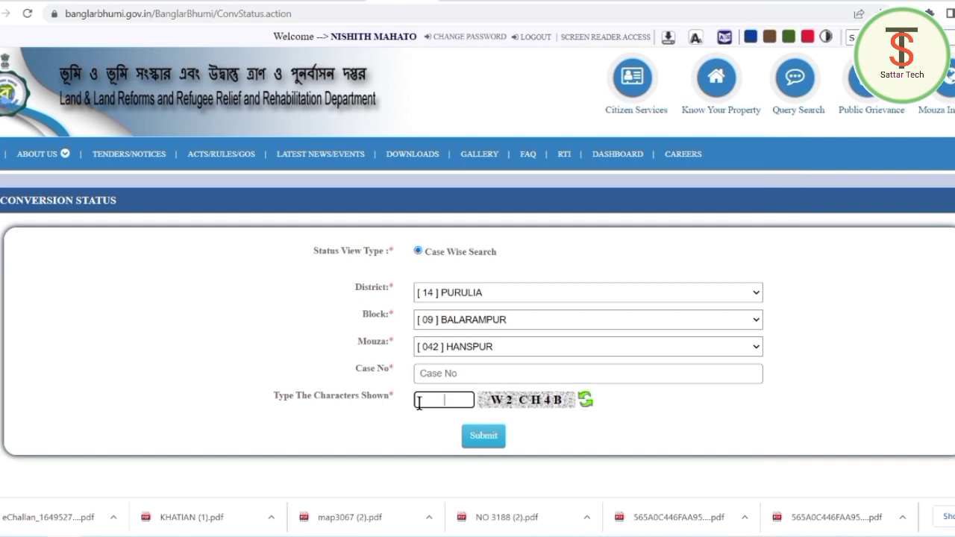
scroll(654, 399, down, 4)
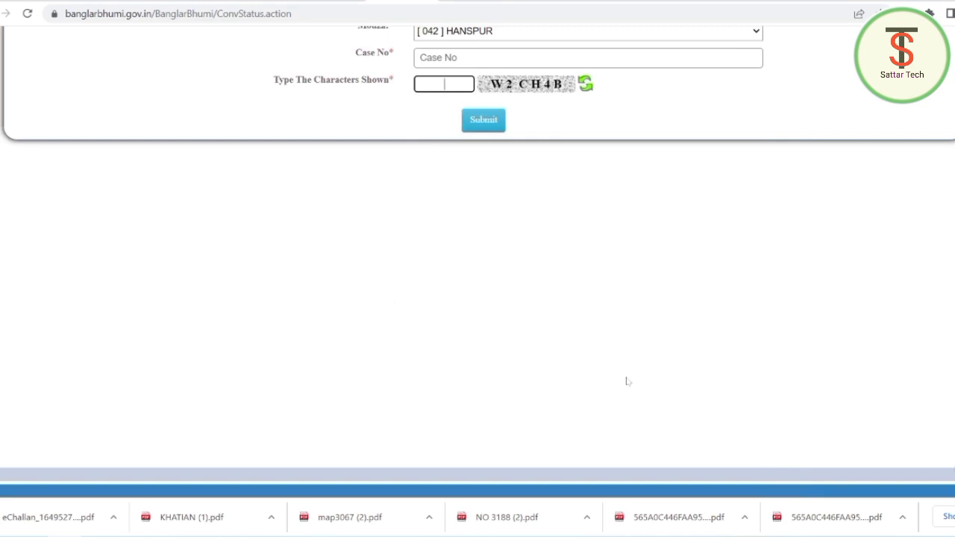